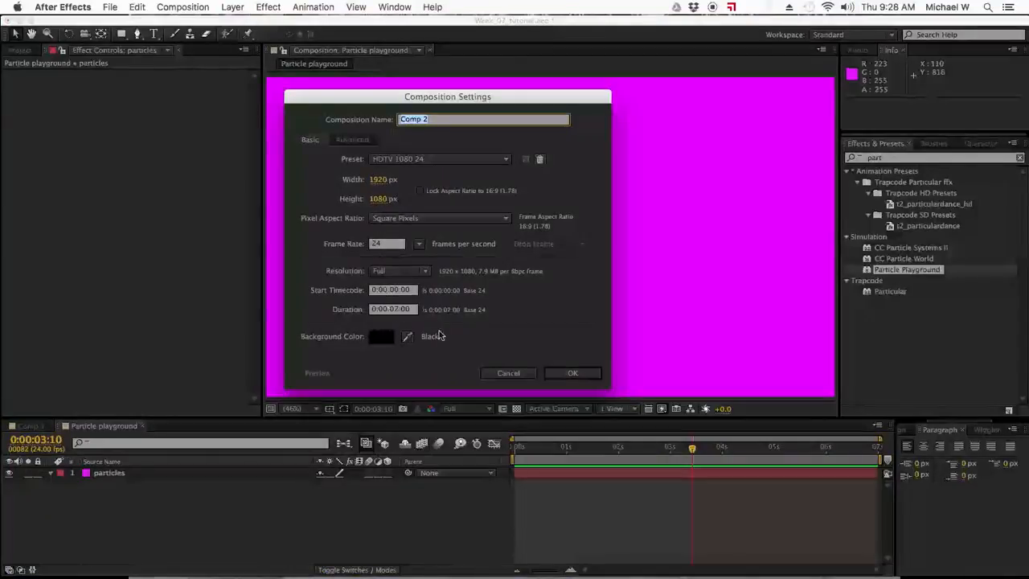
Create an HDTV 1080 24 composition with a seven-second duration and add a 1920 × 1080 magenta solid layer
click(586, 377)
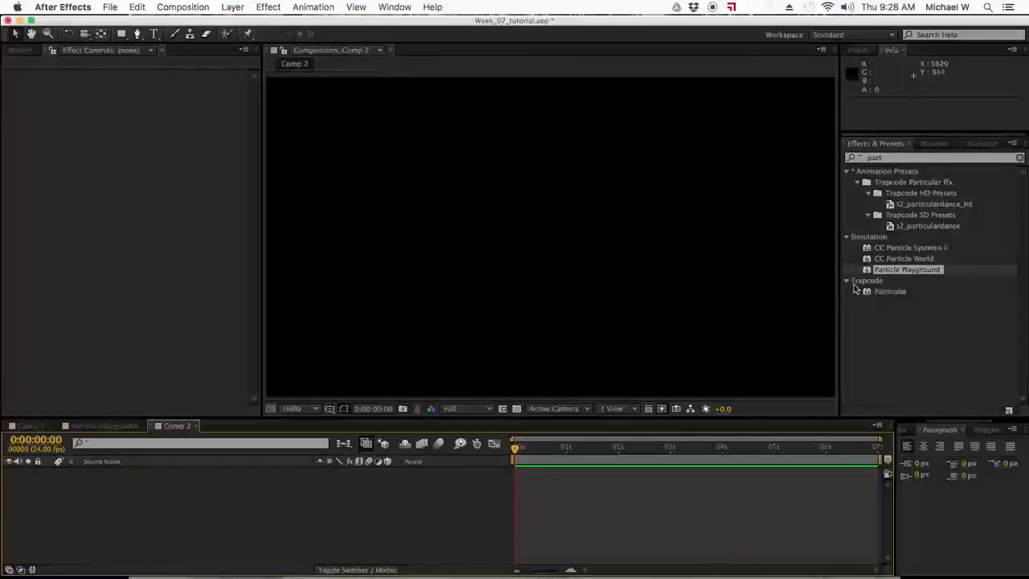
click(231, 7)
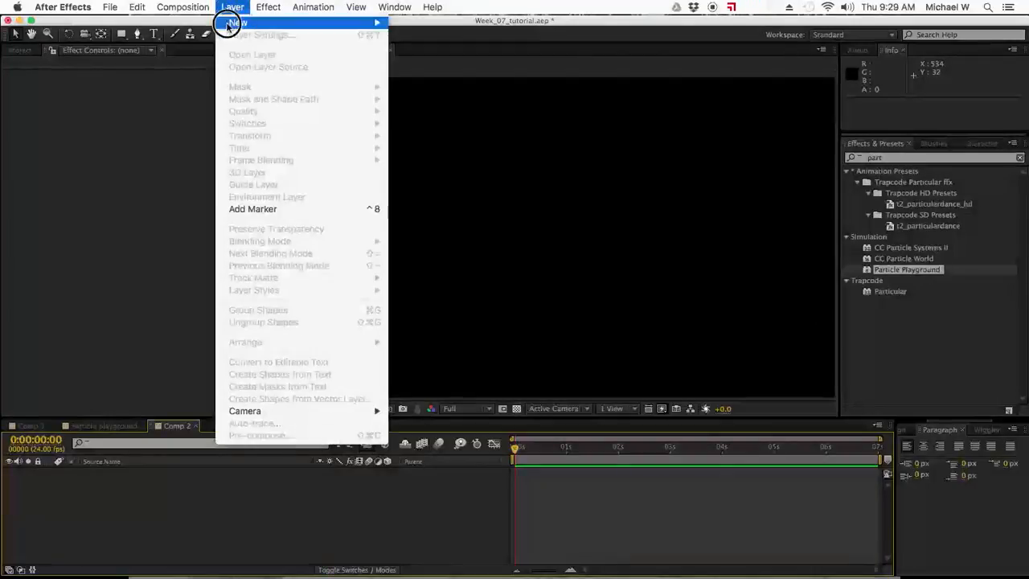
mouse_move(241, 32)
click(416, 38)
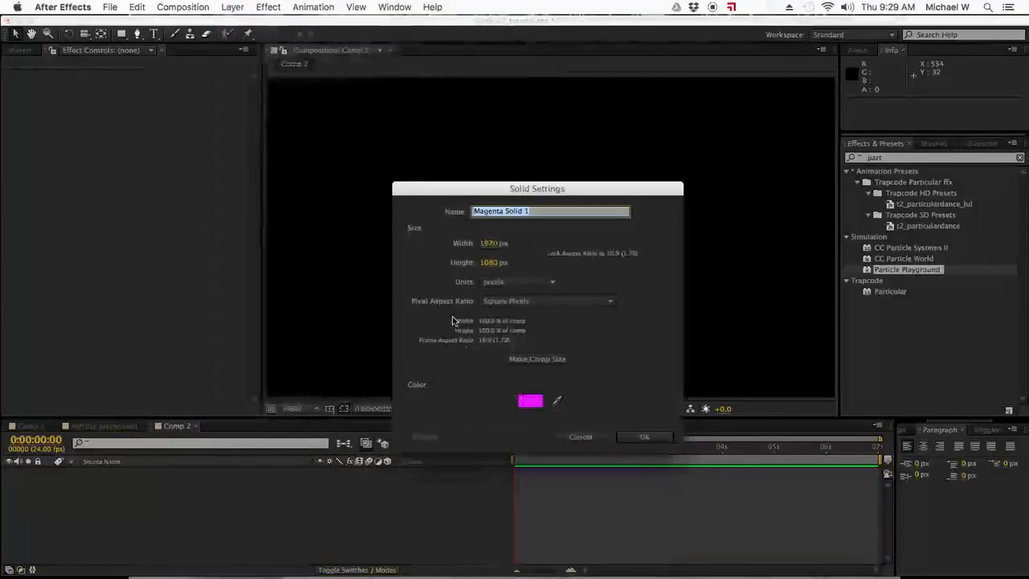
click(635, 437)
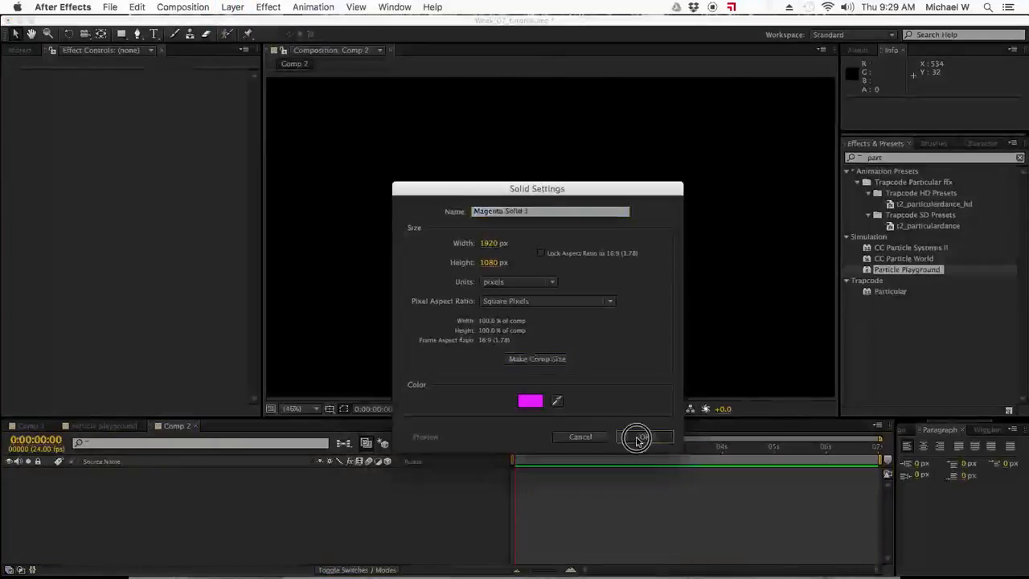
Apply the Particle Playground effect to the magenta solid and preview the opening frames
double_click(891, 270)
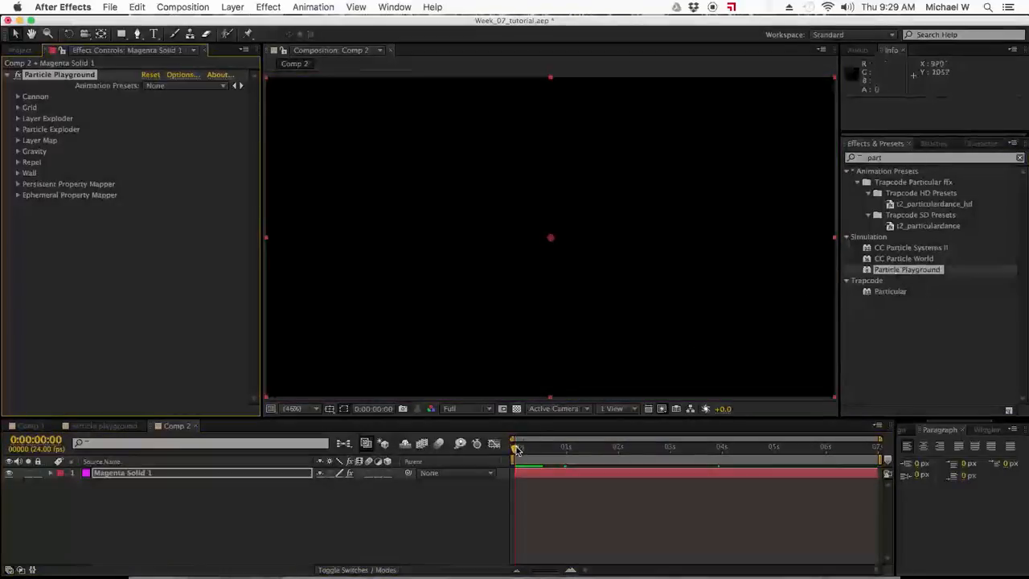
key(space)
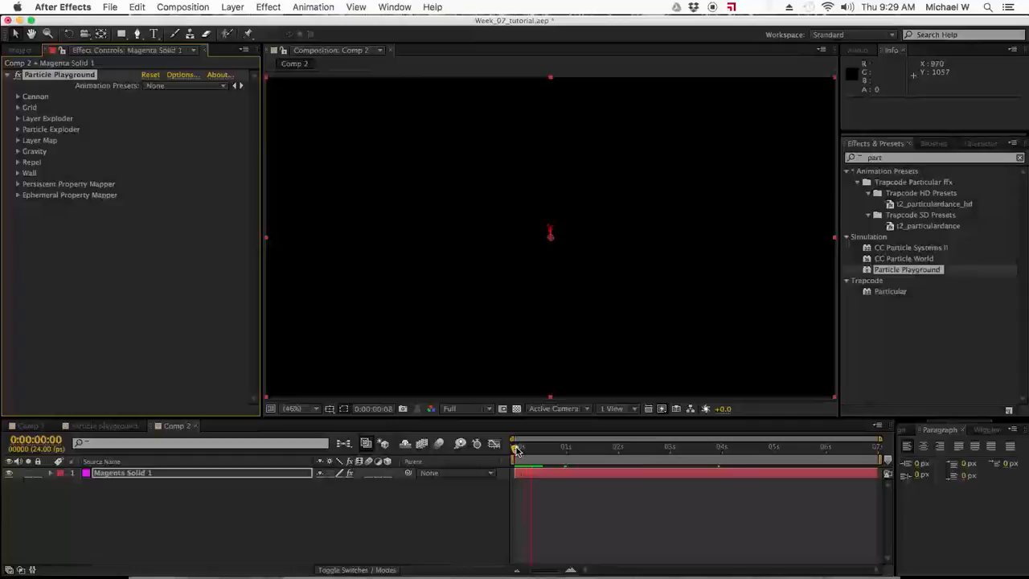
key(space)
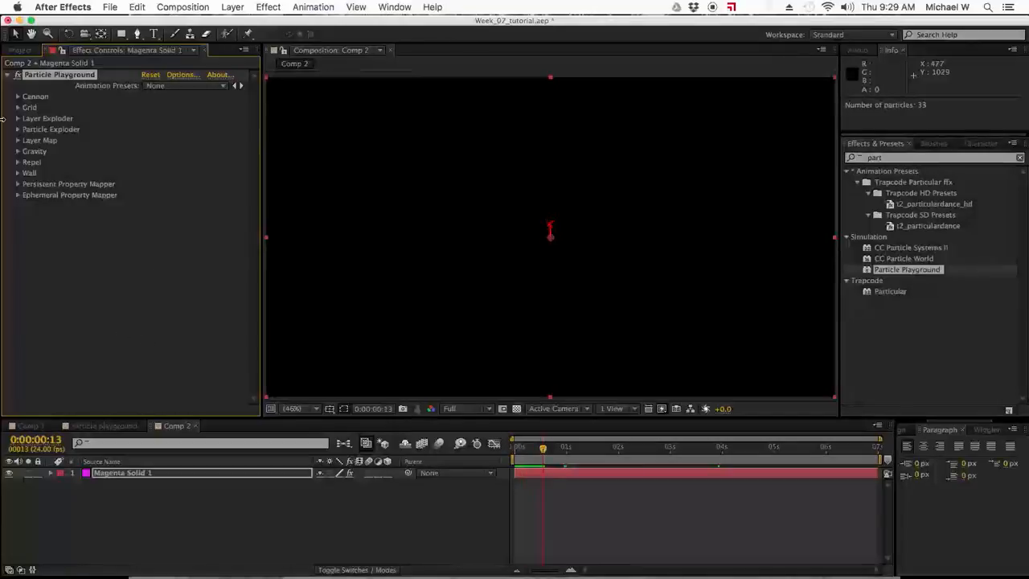
Set the Cannon's vertical position to 891 and its Barrel Radius to 36
click(17, 96)
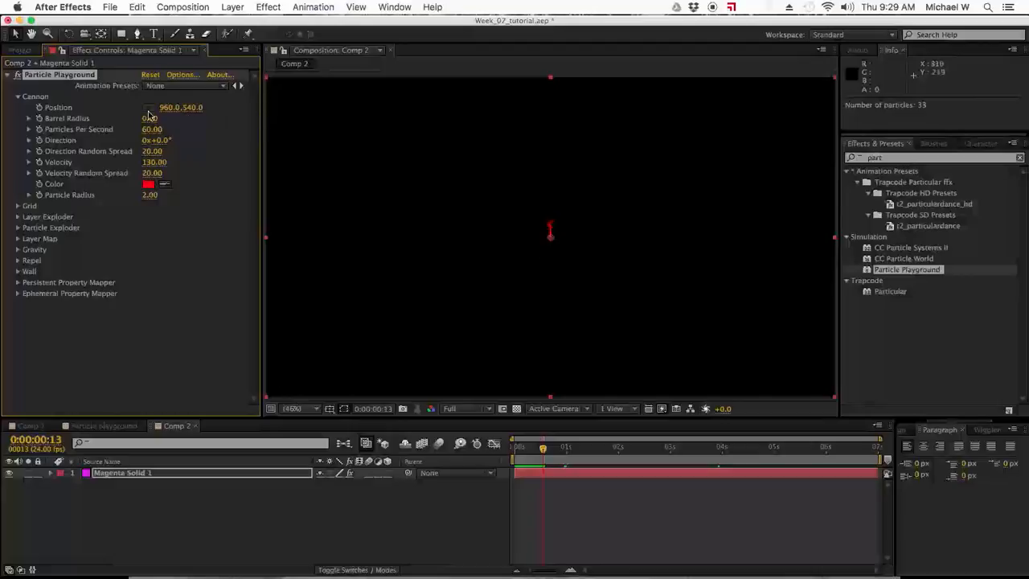
drag(191, 107, 380, 152)
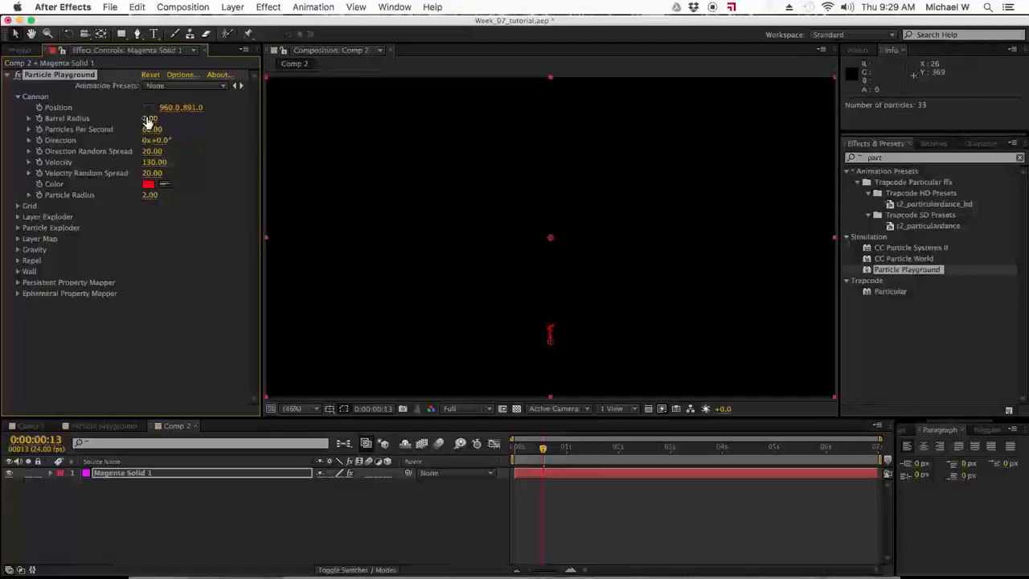
drag(149, 119, 644, 122)
drag(147, 122, 47, 514)
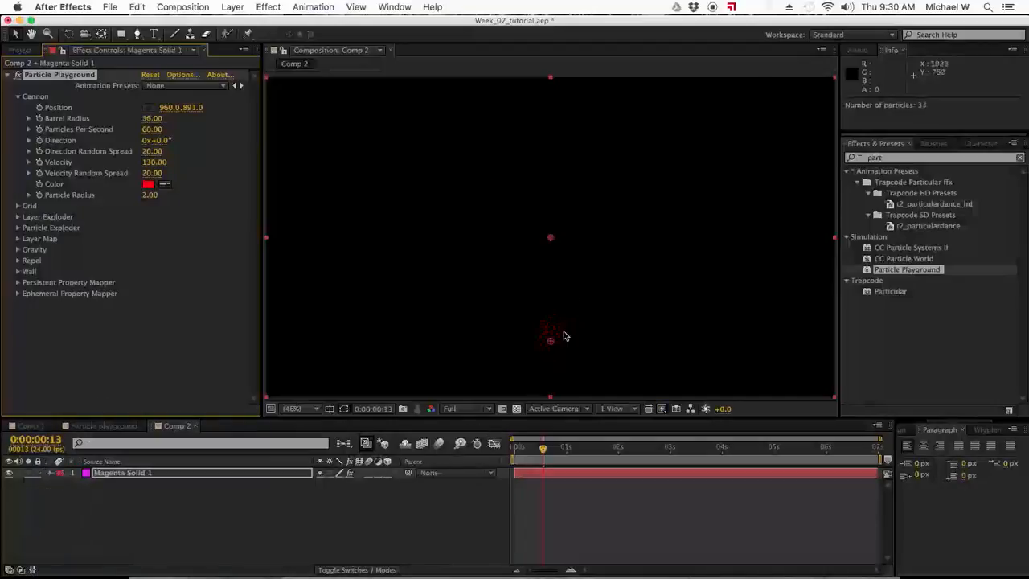
Try 12000 Particles Per Second on the Cannon, and undo that change
click(152, 130)
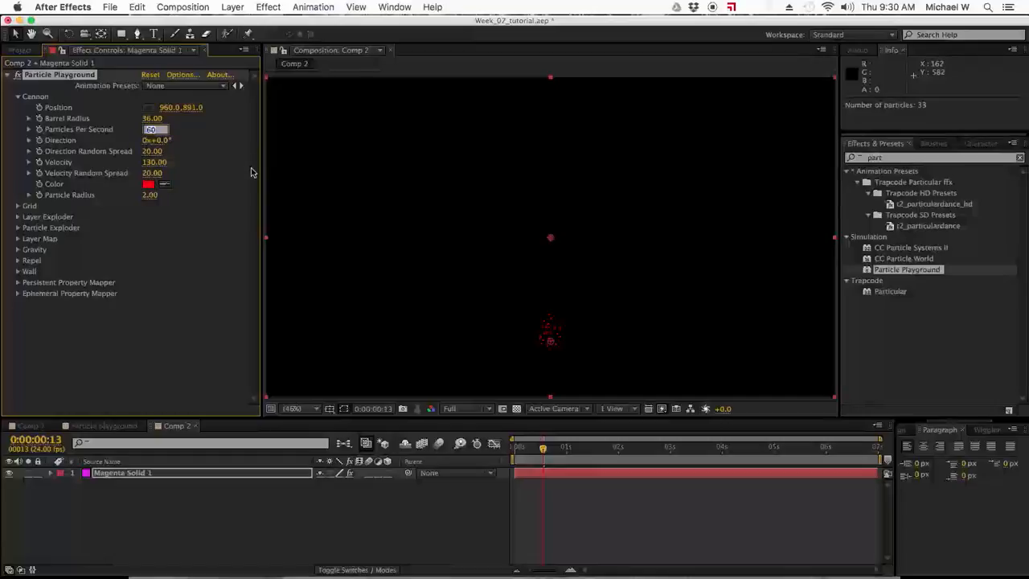
text(12000)
key(Return)
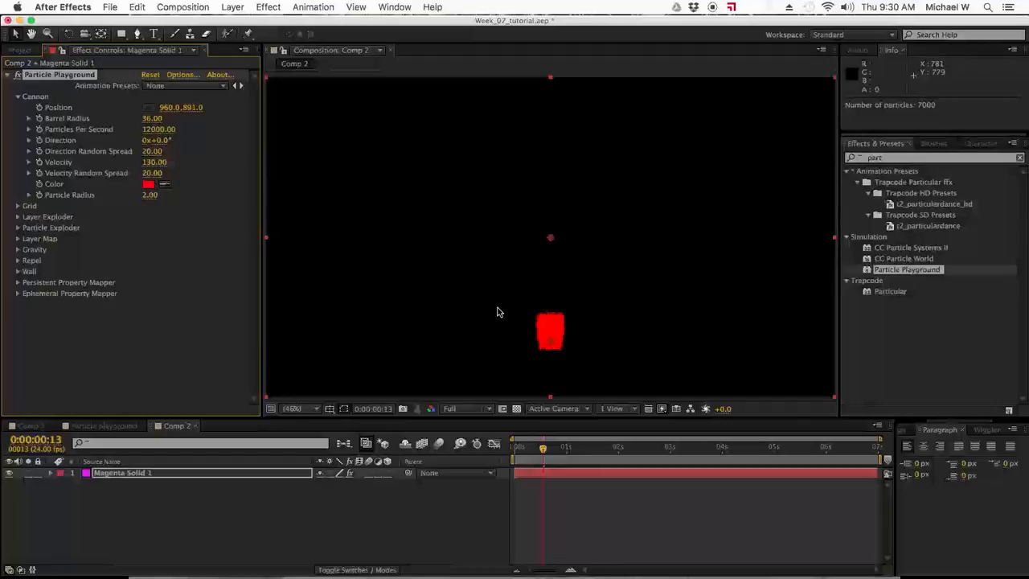
key(super+z)
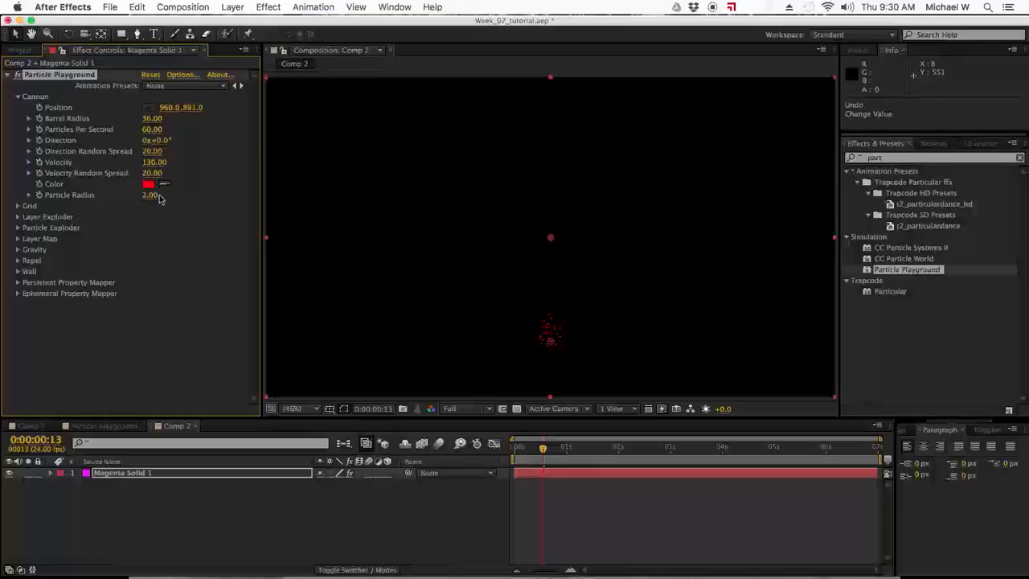
Animate the Cannon's Direction with a starting keyframe at 0:00:00:00 and a value of 2x+207.0° at 0:00:00:20
drag(541, 450, 515, 449)
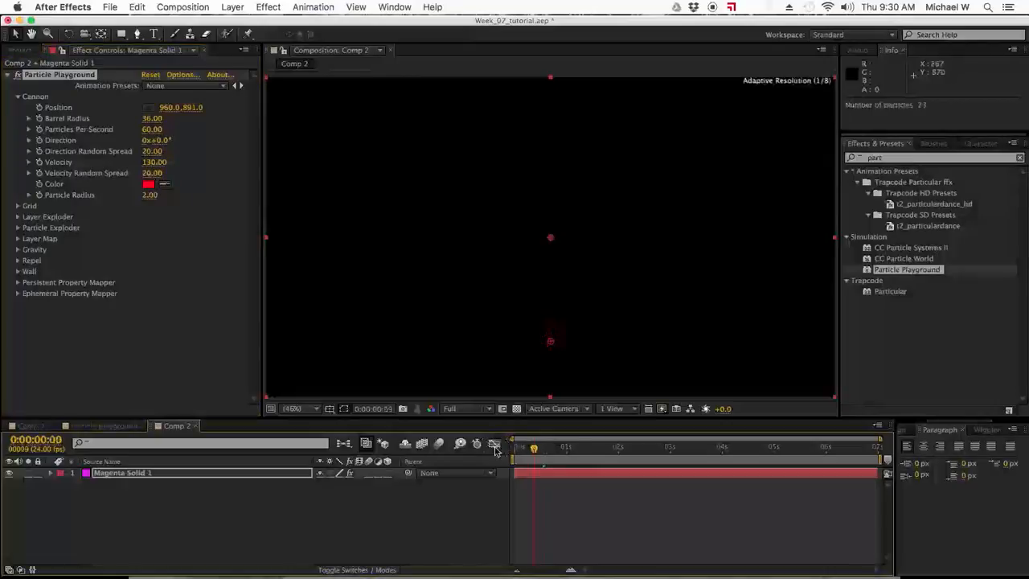
click(551, 474)
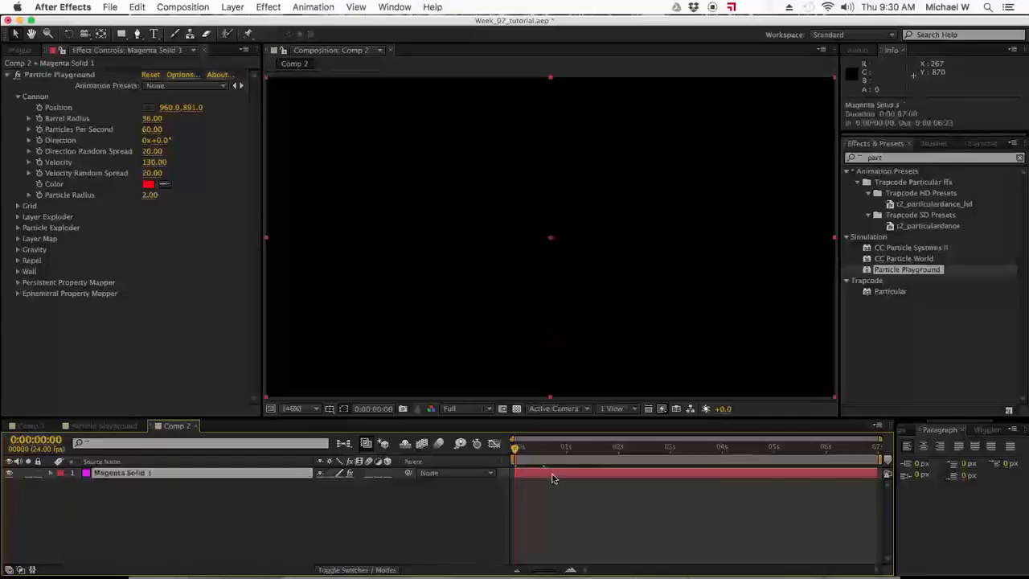
click(38, 141)
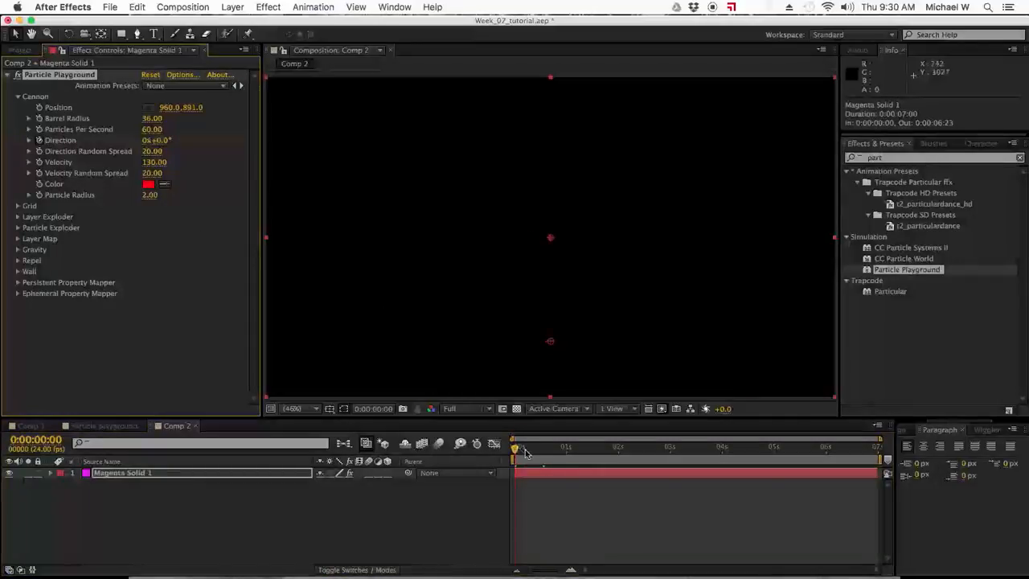
drag(517, 453, 557, 448)
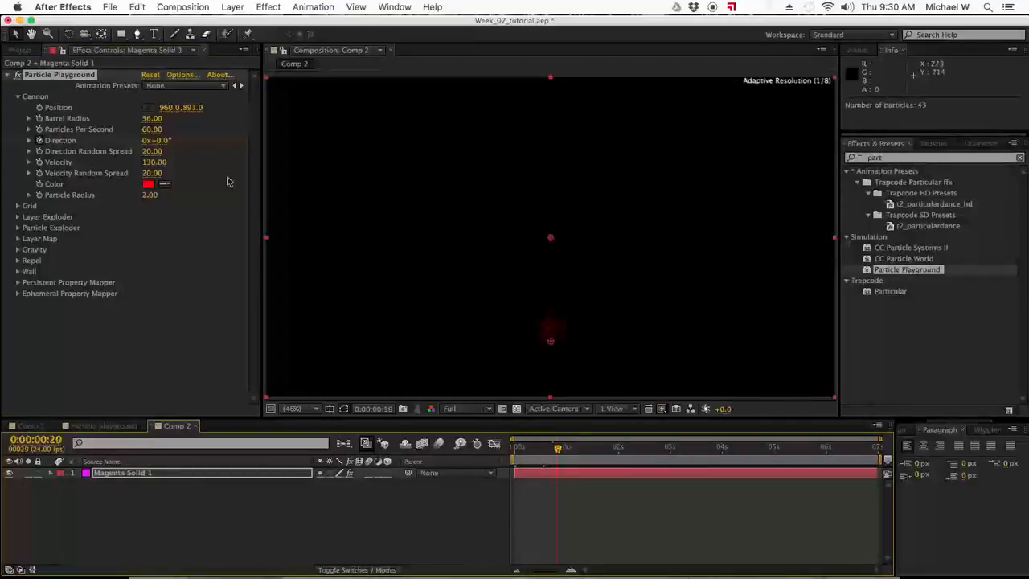
mouse_move(157, 142)
mouse_down()
mouse_move(425, 143)
mouse_move(786, 170)
mouse_up()
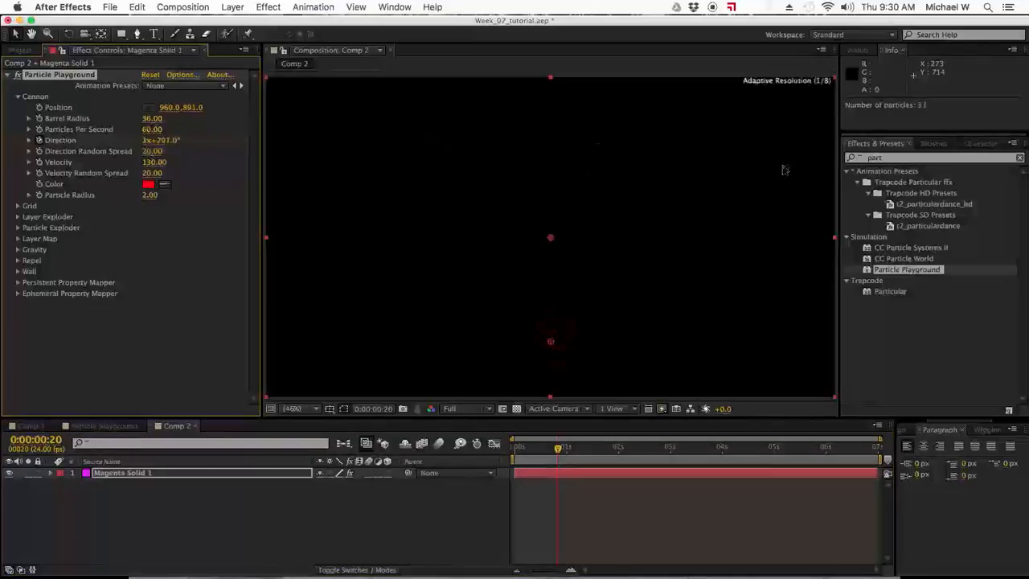
Set the Cannon to 1000 Particles Per Second and reduce its Barrel Radius to 1
drag(557, 448, 522, 455)
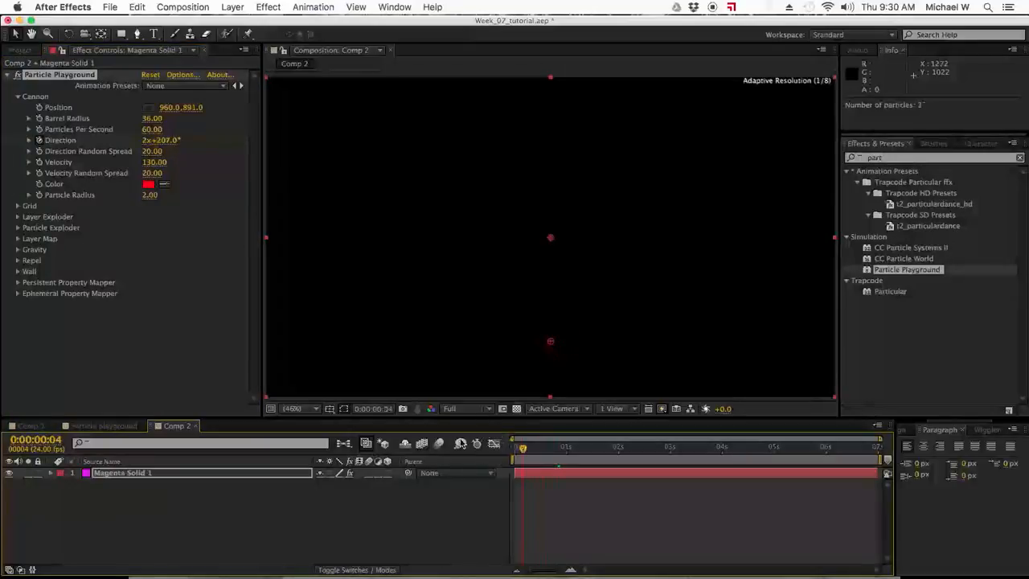
click(152, 128)
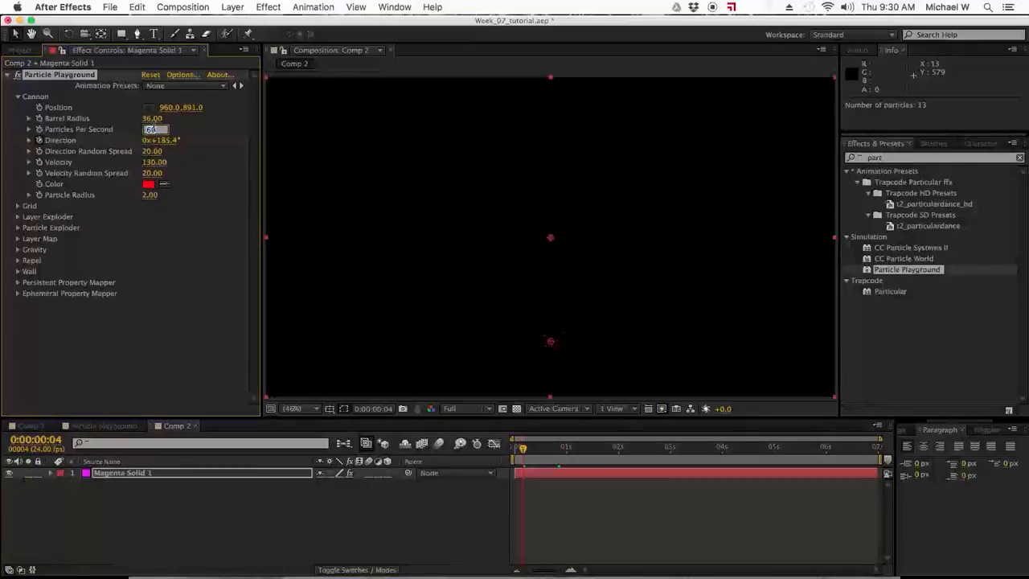
key(Return)
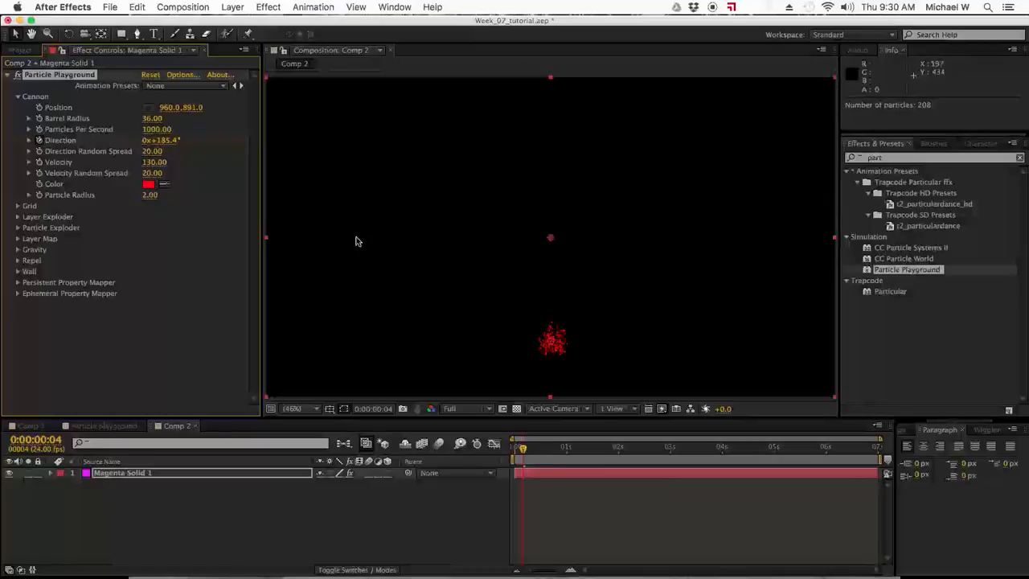
drag(523, 451, 515, 447)
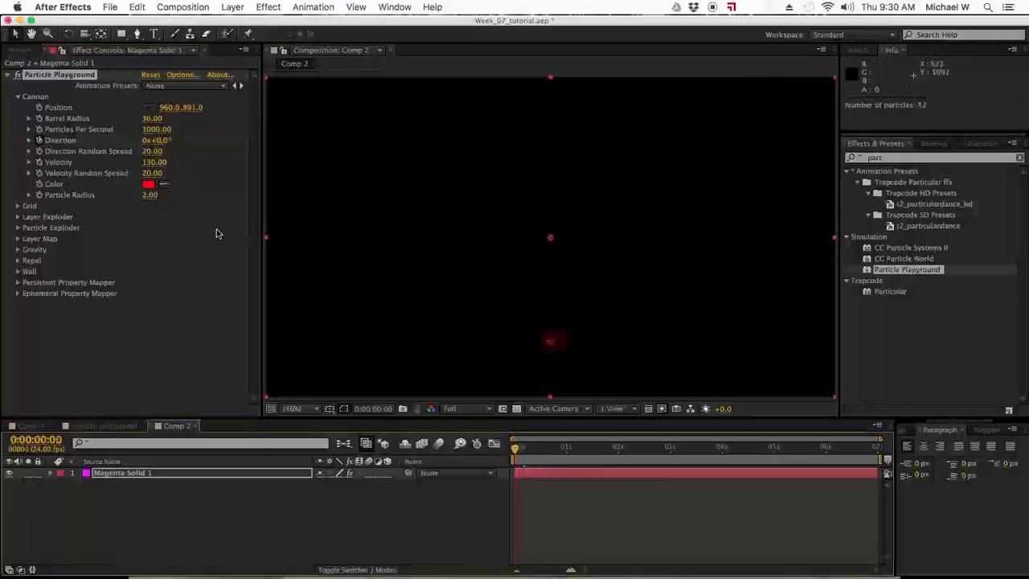
click(151, 119)
text(1)
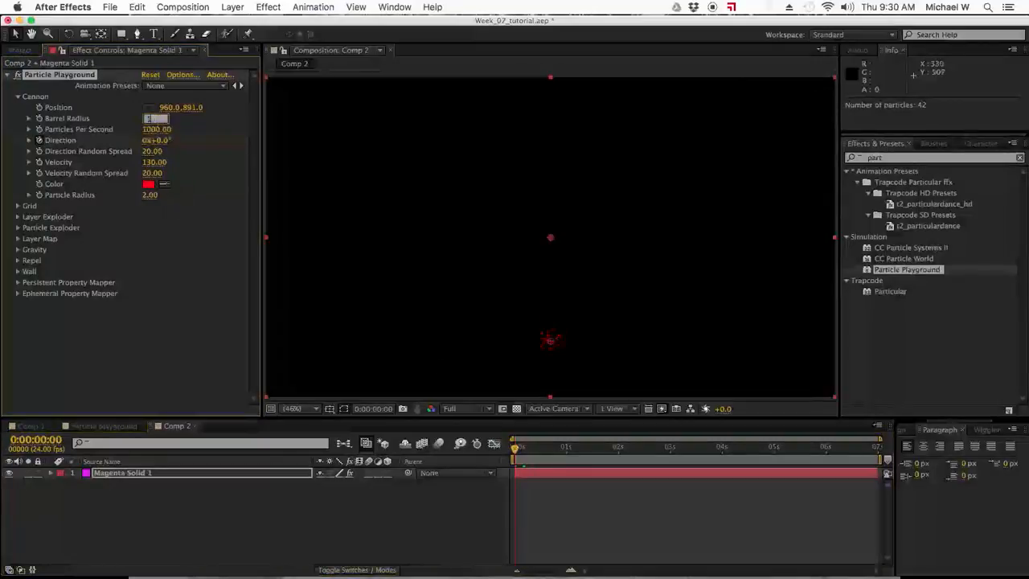
key(Return)
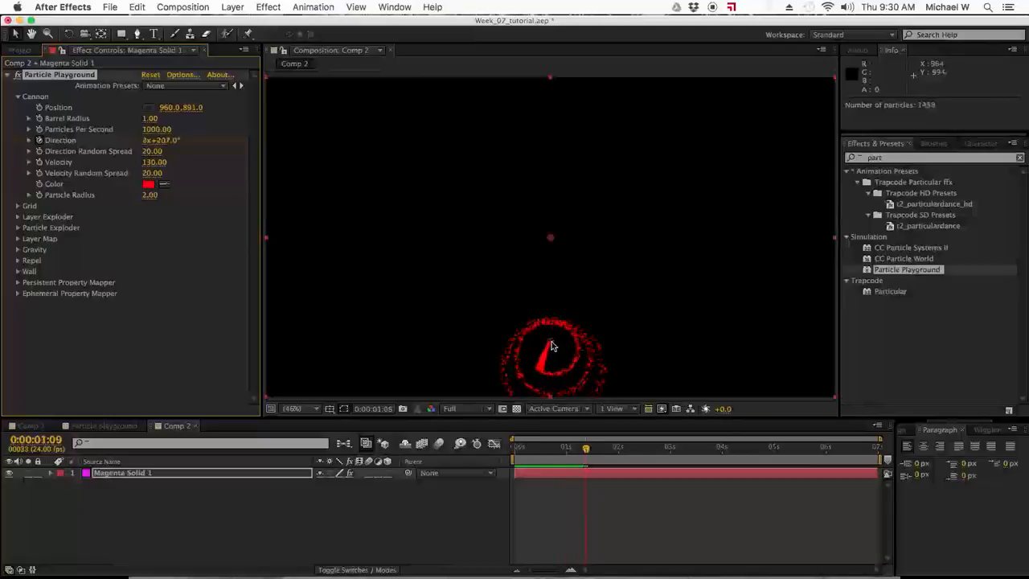
Move the Cannon up near the composition's center, to about 984, 609, and set Direction Random Spread to 100
drag(551, 345, 558, 261)
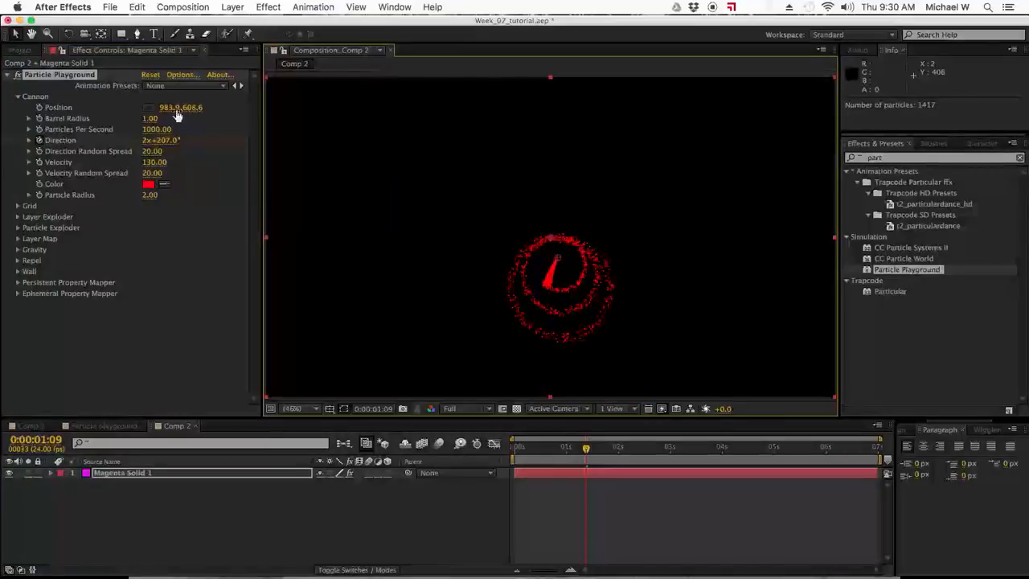
click(152, 151)
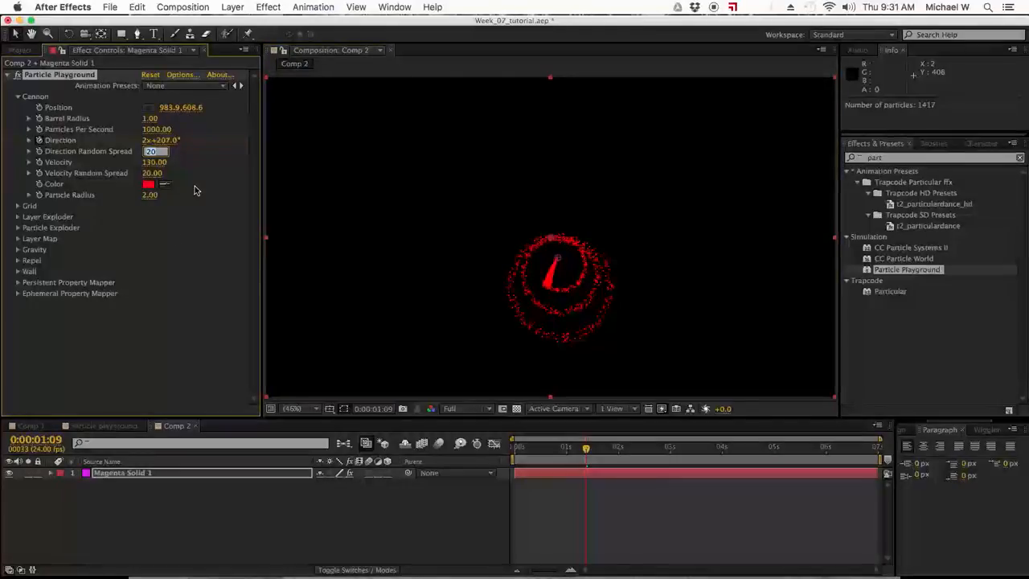
text(100)
key(Return)
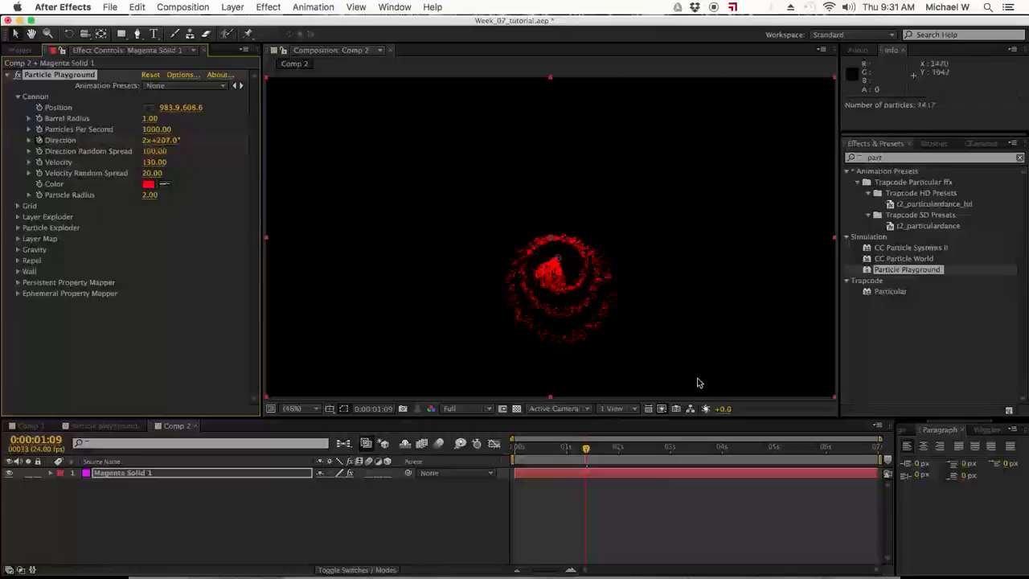
Set both the Cannon's Direction Random Spread and its Velocity to 0
click(152, 151)
text(0)
key(Return)
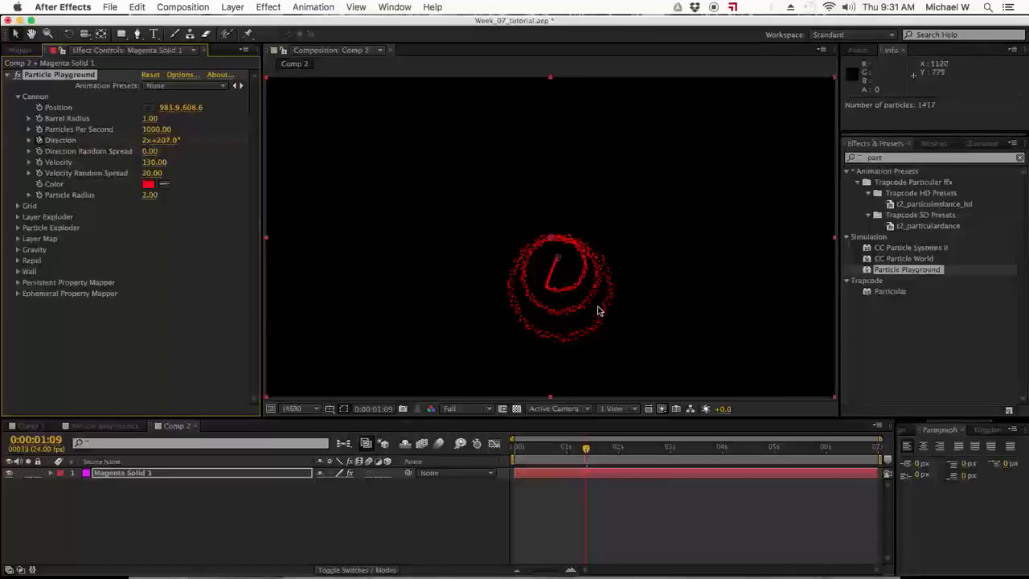
click(154, 164)
text(0)
key(Return)
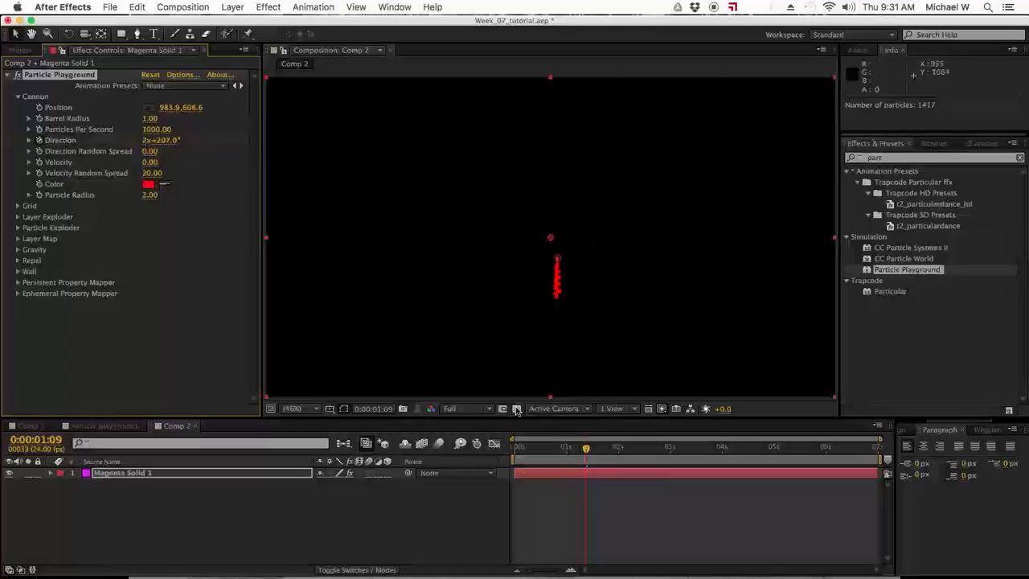
Examine the falling particle stream at 100% magnification, from the start of the timeline to about 0:00:02:07
click(297, 411)
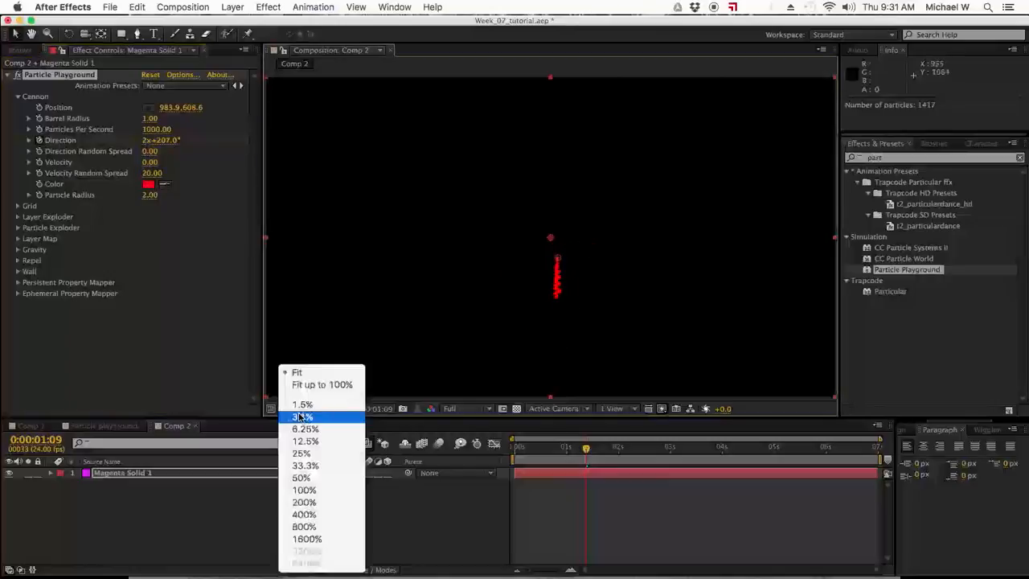
click(303, 488)
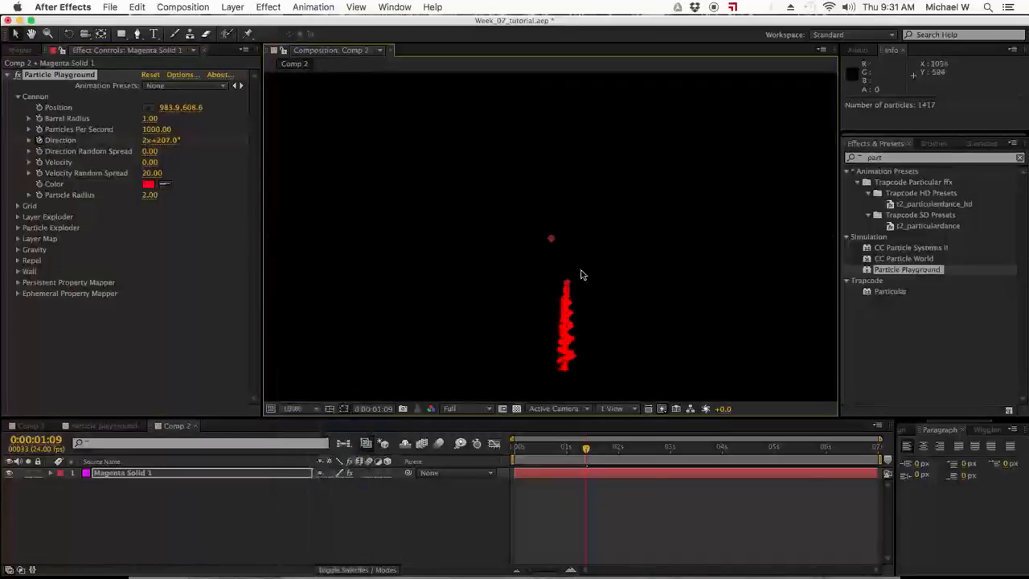
click(584, 449)
drag(584, 448, 512, 448)
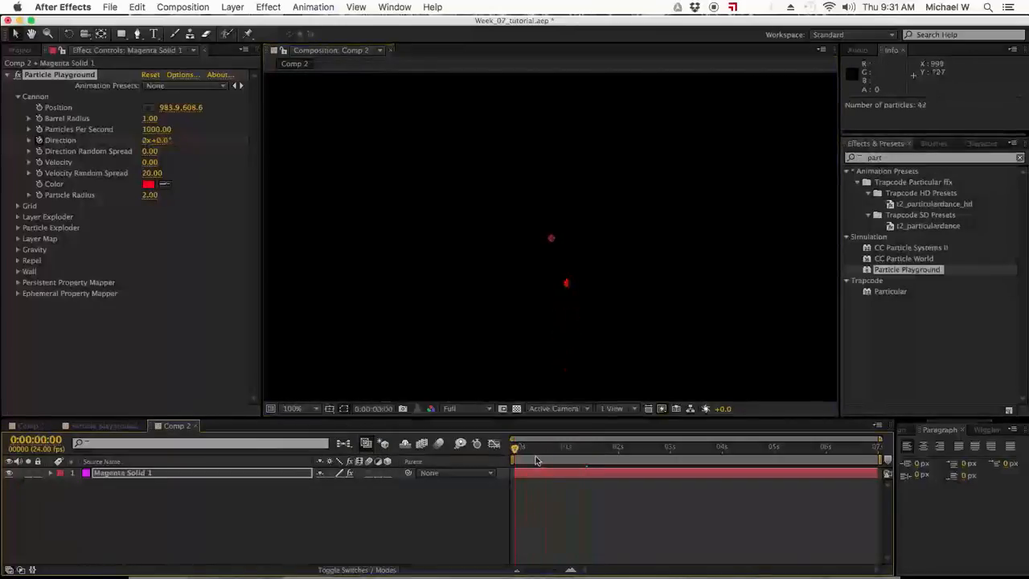
click(635, 452)
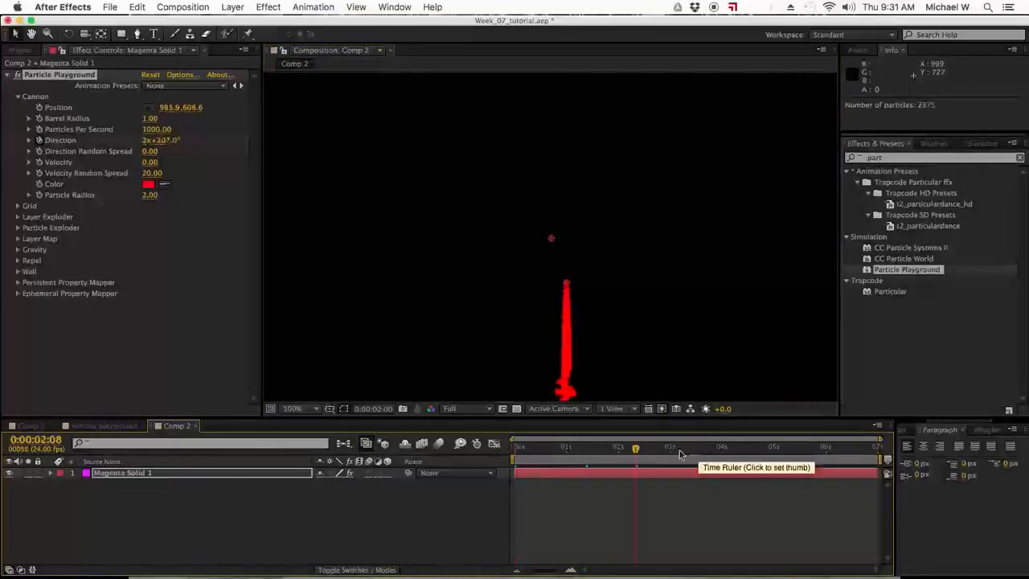
drag(633, 452, 632, 450)
drag(608, 363, 616, 192)
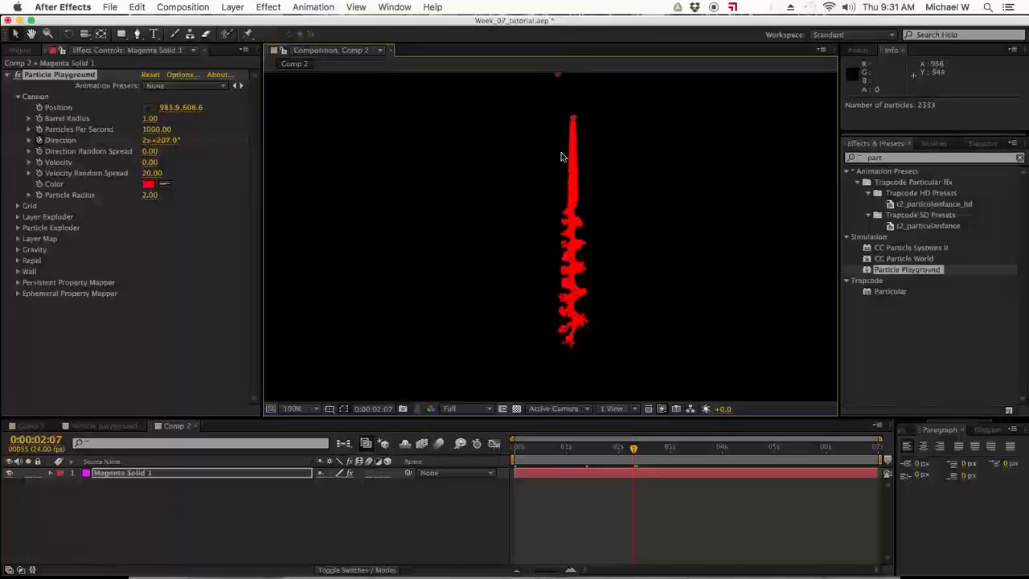
Set both the Cannon's Velocity and its Velocity Random Spread to 100
click(150, 163)
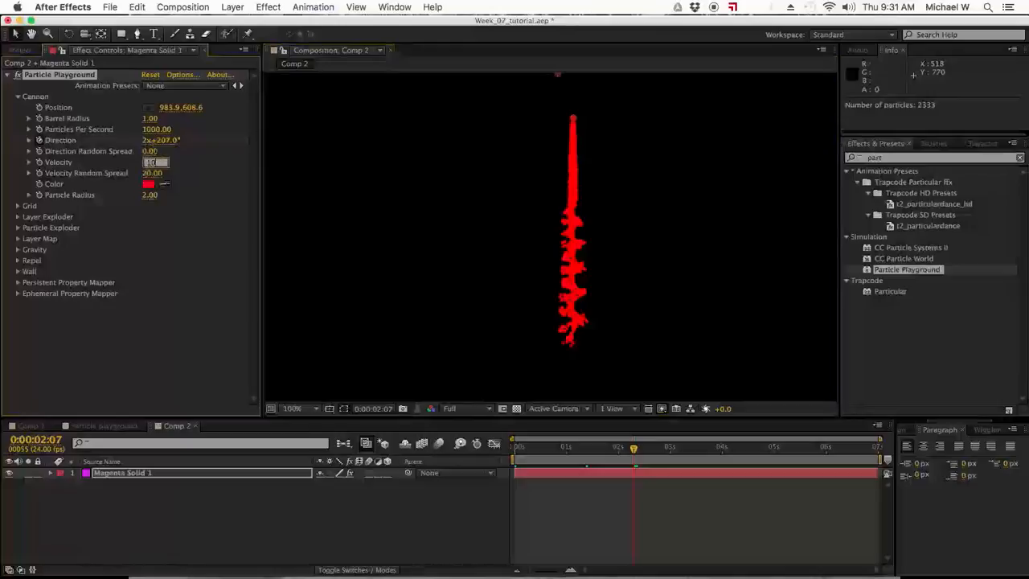
key(Return)
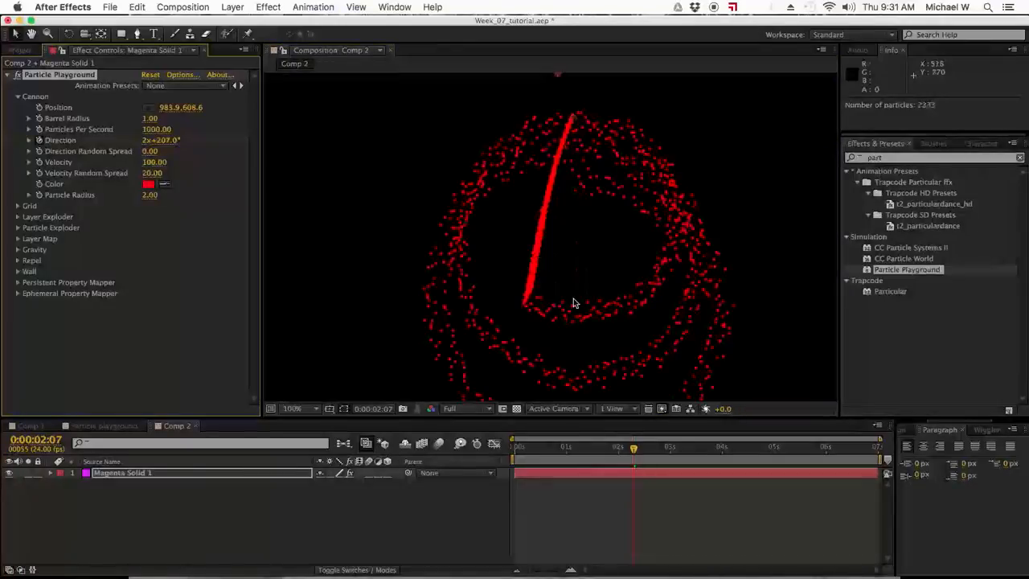
click(148, 176)
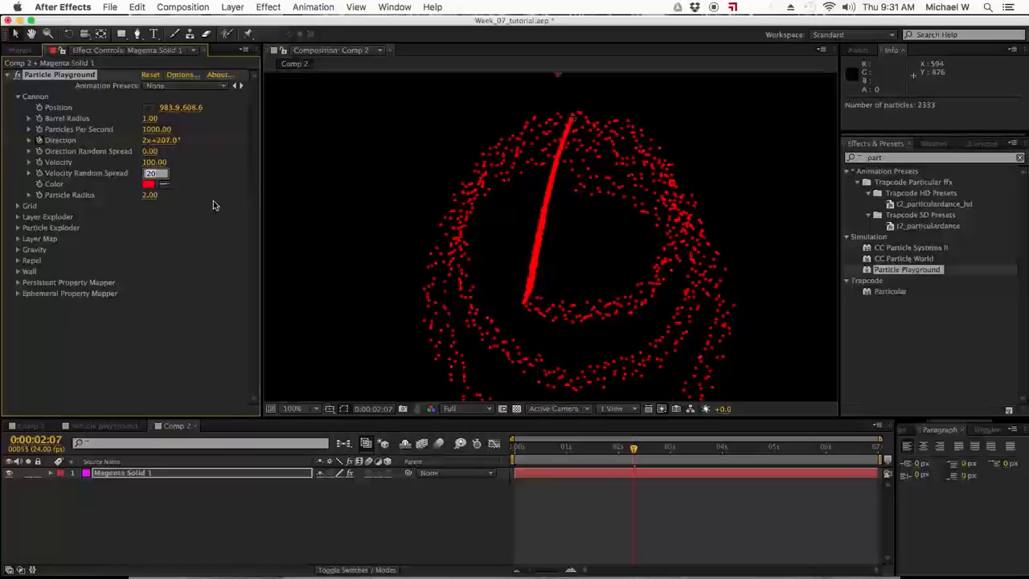
text(100)
key(Return)
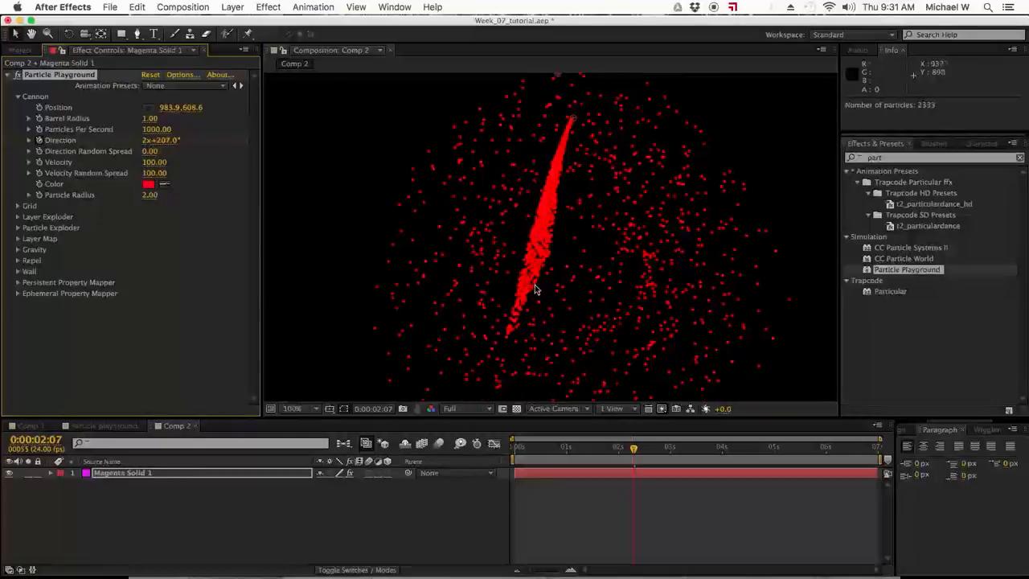
Set the Cannon's Velocity Random Spread to 0 to tighten the particle stream
click(154, 173)
text(0)
key(Return)
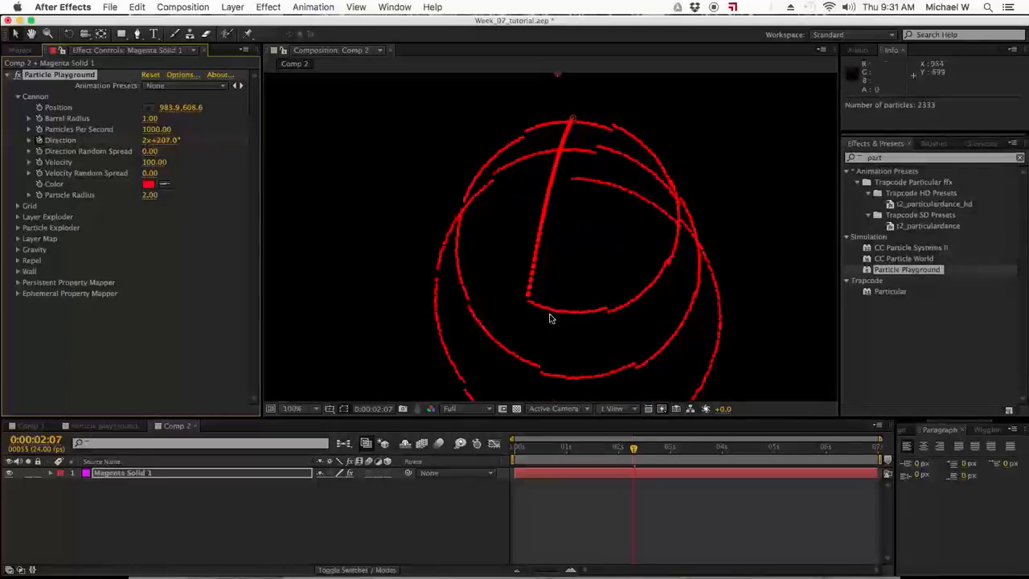
Reduce the Cannon's Particle Radius to 1
mouse_move(556, 333)
mouse_down()
mouse_move(551, 249)
mouse_move(553, 326)
mouse_up()
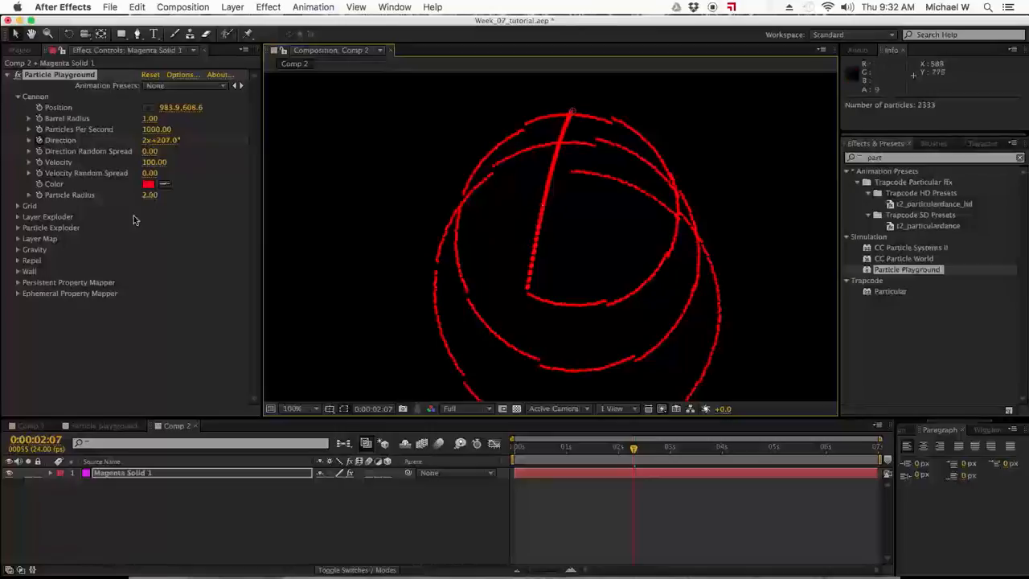
click(150, 195)
text(1)
key(Return)
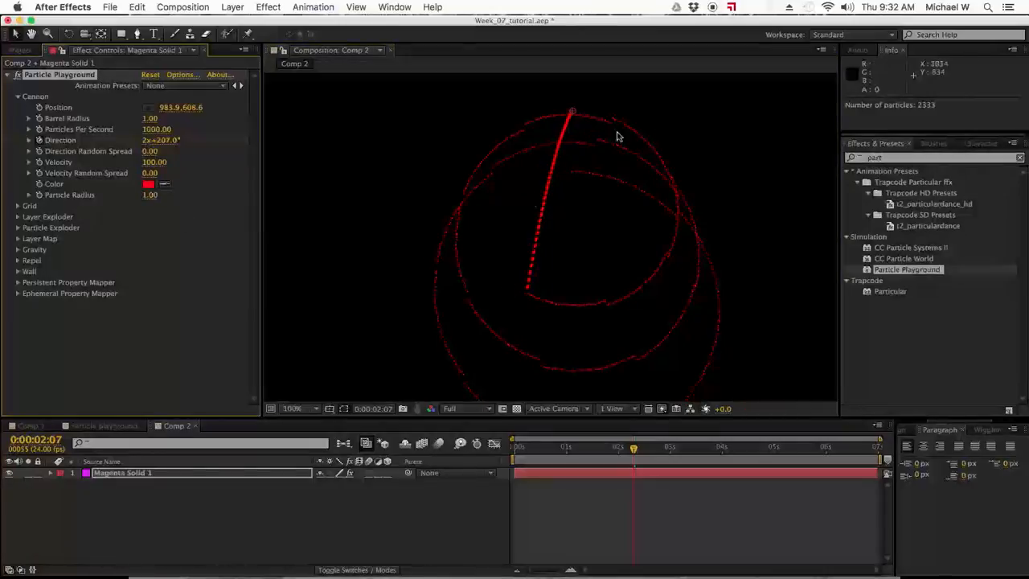
Try a Particle Radius of 10 on the Cannon and set it back to 1
click(151, 196)
key(Return)
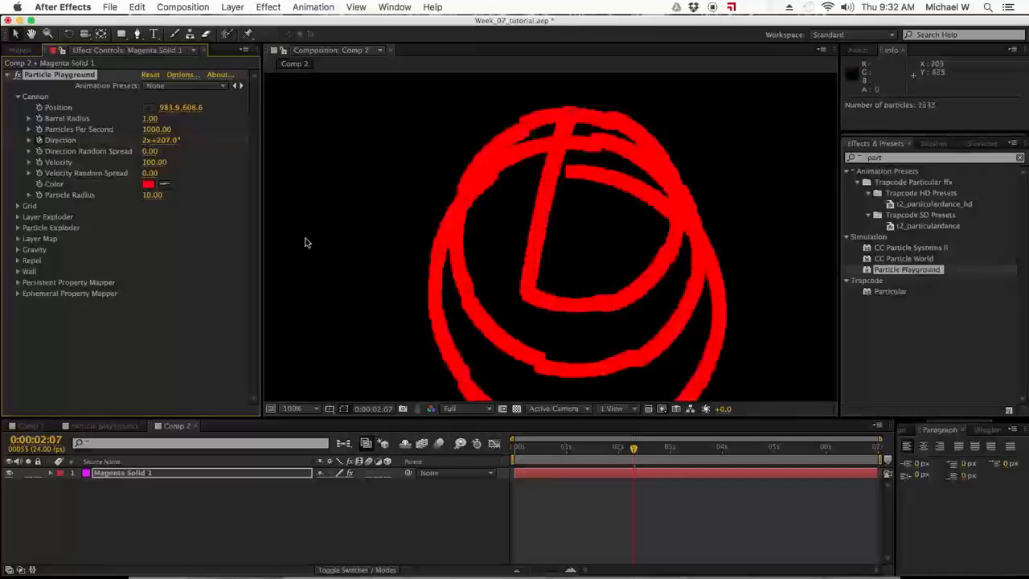
click(154, 198)
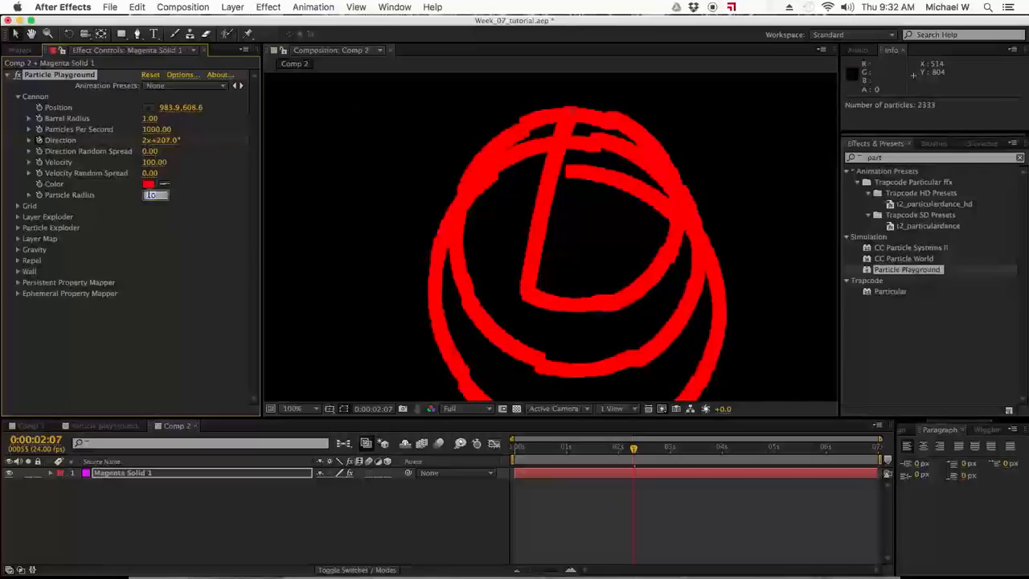
text(1)
key(Return)
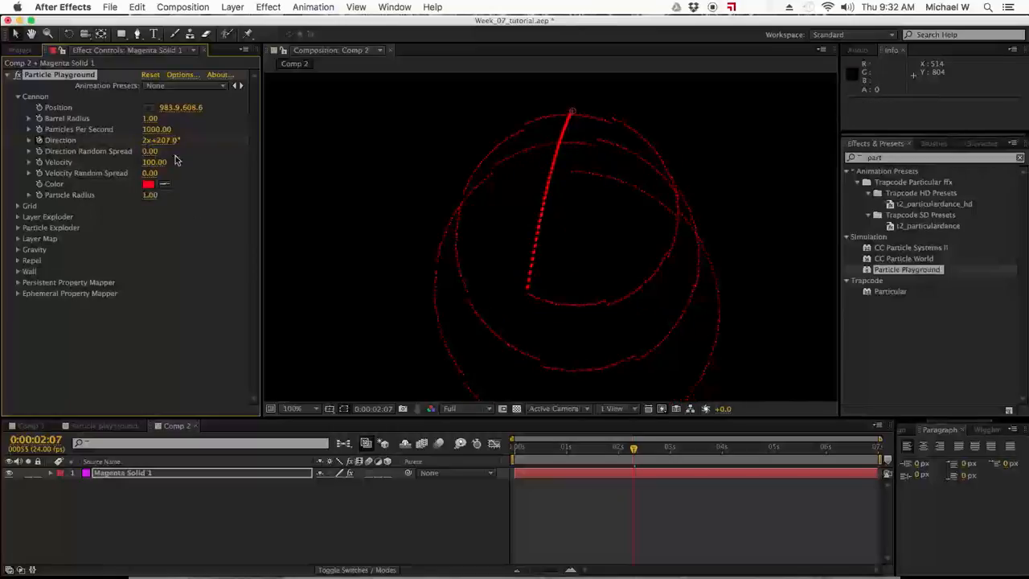
Collapse the Cannon settings, expand the Layer Exploder settings and hide the Magenta Solid 1 layer
click(19, 98)
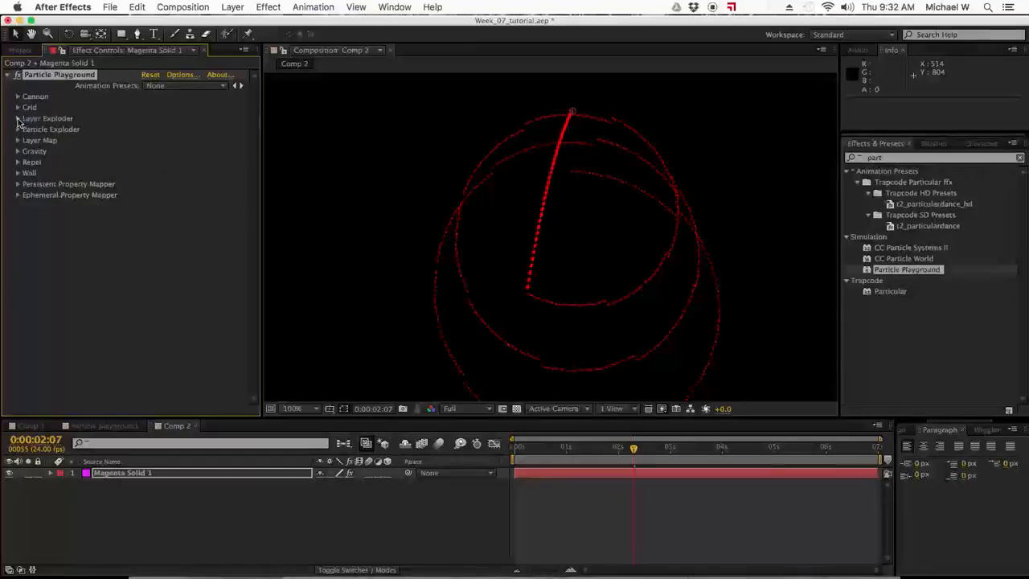
click(17, 119)
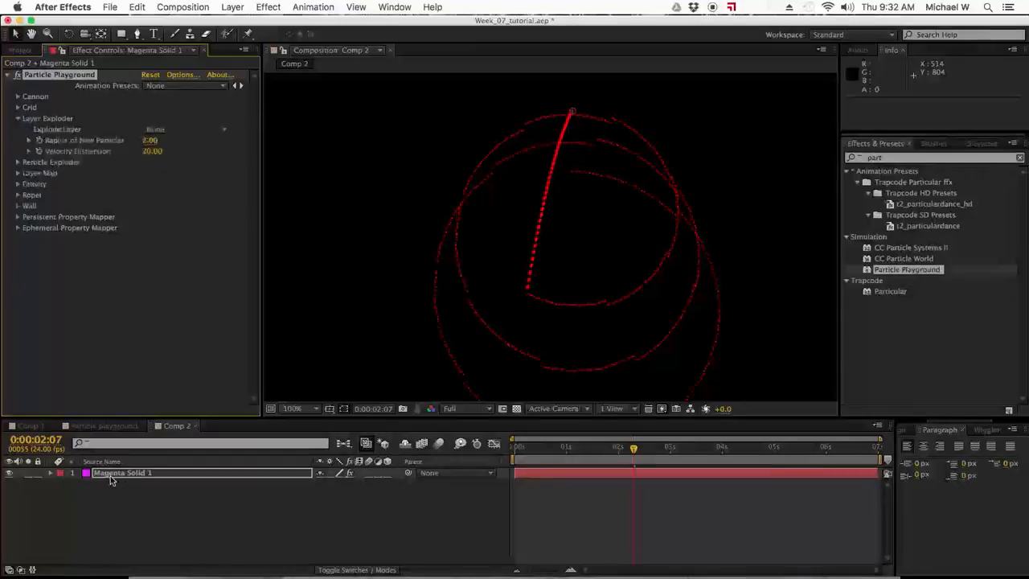
click(123, 503)
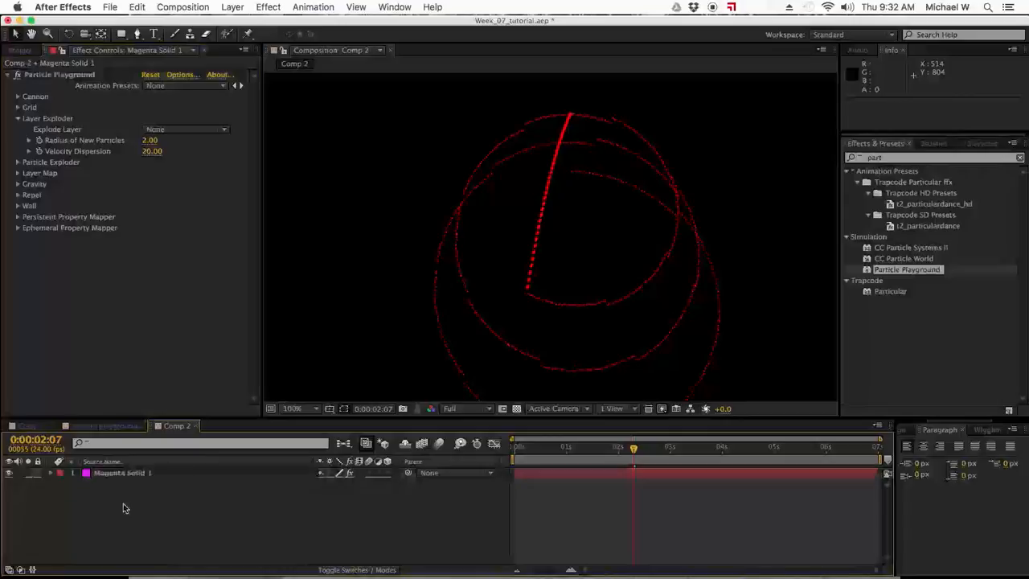
click(8, 473)
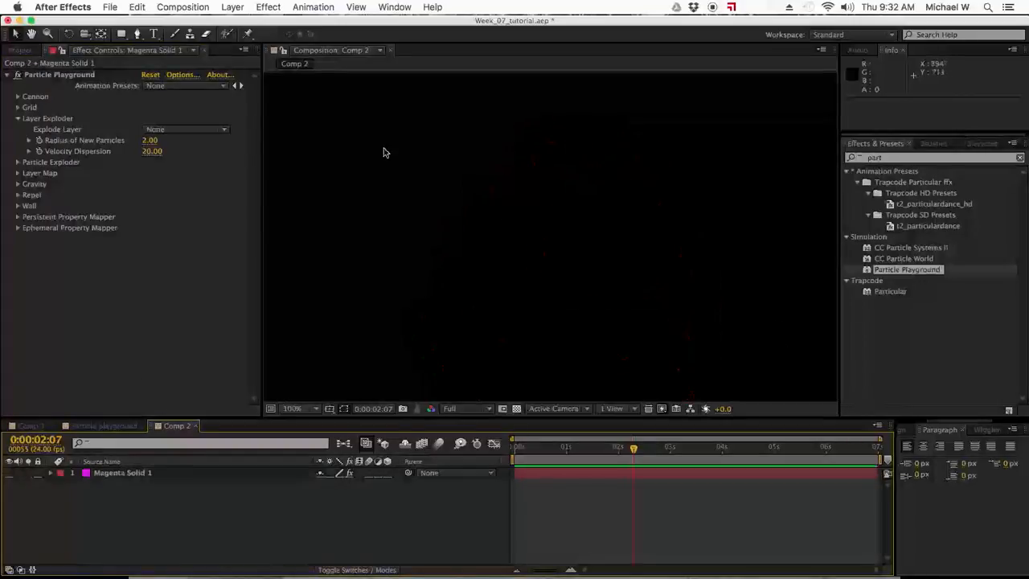
Add a text layer containing a first name in blue Arial Bold, 307 px, and move it to the composition's center
click(233, 7)
click(233, 7)
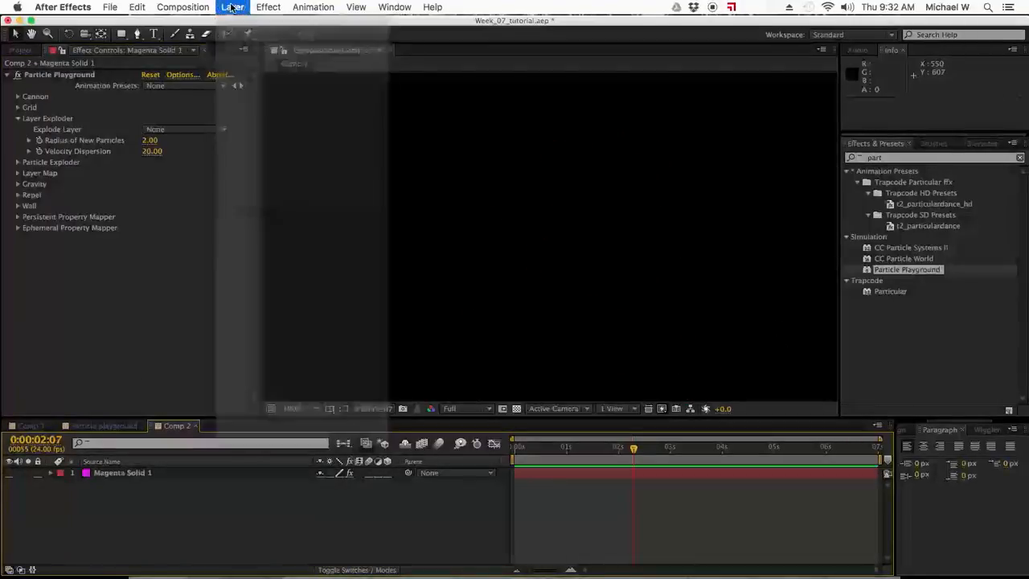
click(154, 34)
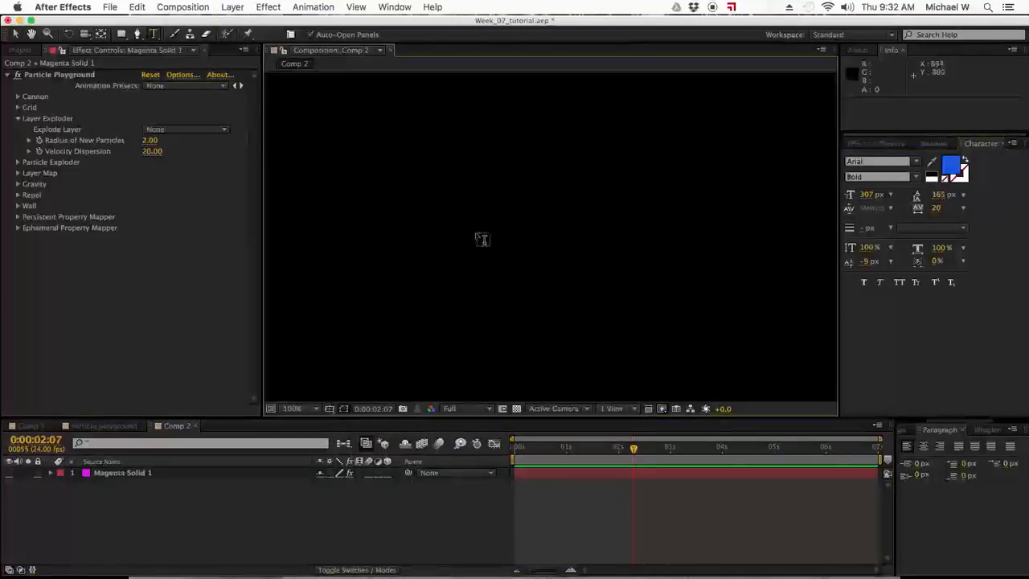
click(487, 240)
text(Mik)
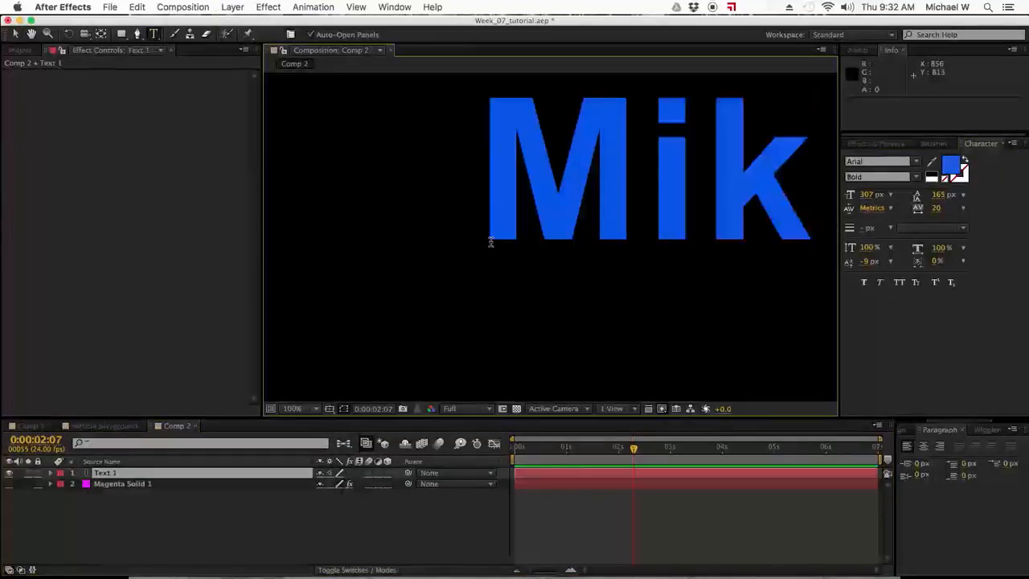
text(e)
click(14, 33)
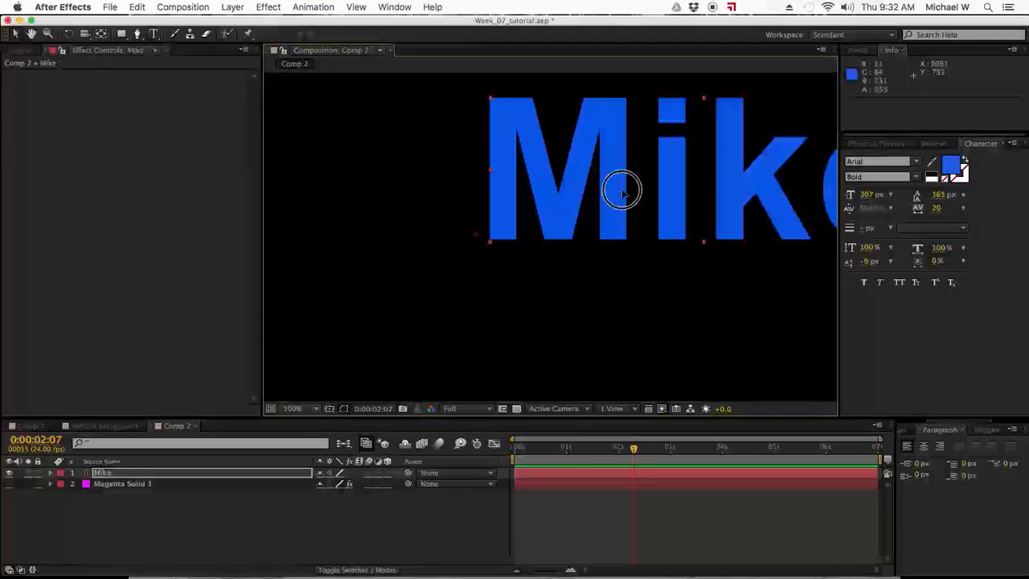
drag(621, 191, 473, 245)
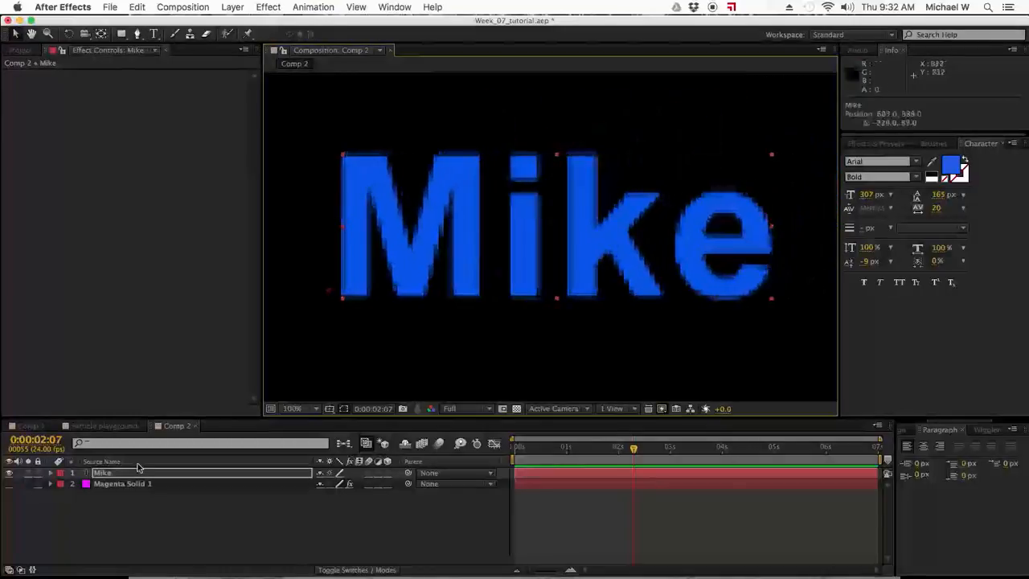
Create a new solid named "layer of partiles" and apply the Particle Playground effect to it
click(113, 486)
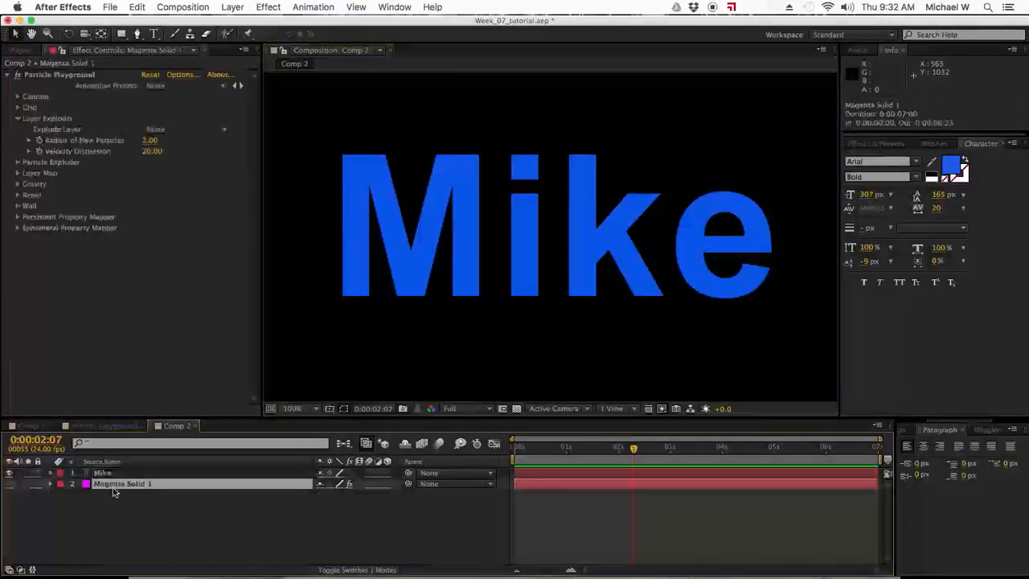
click(239, 6)
mouse_move(241, 25)
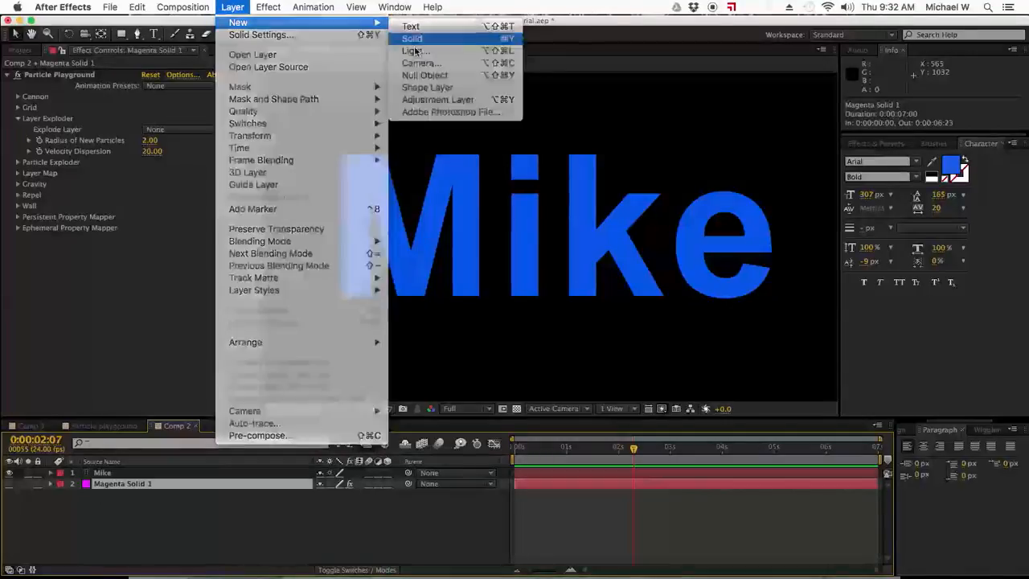
click(412, 39)
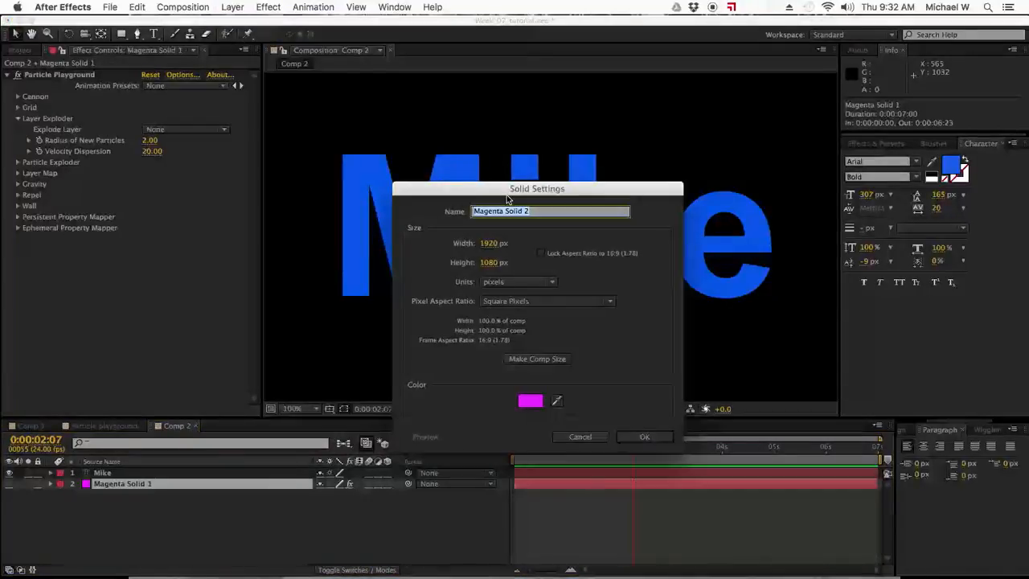
text(layer of partiles)
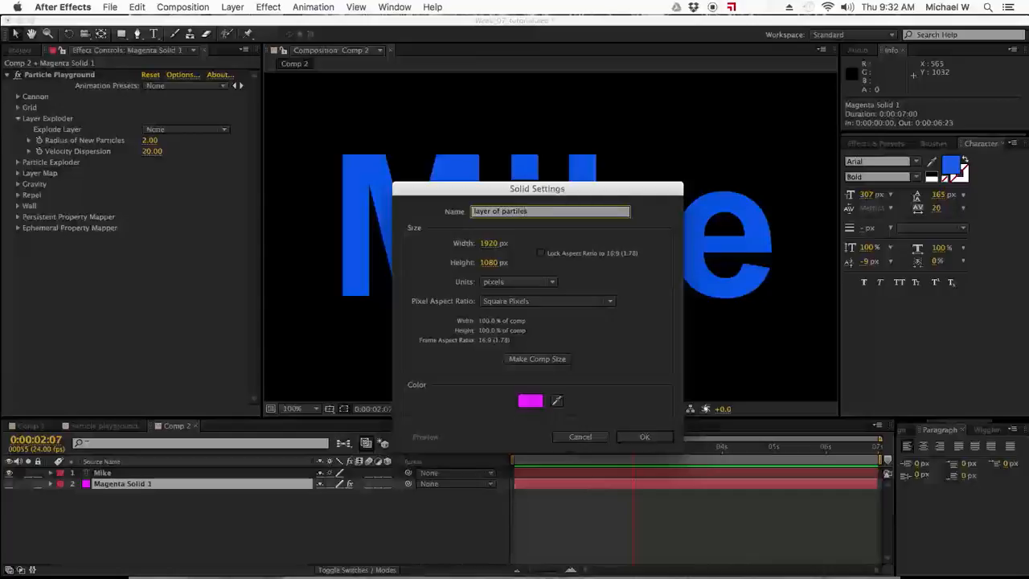
key(Return)
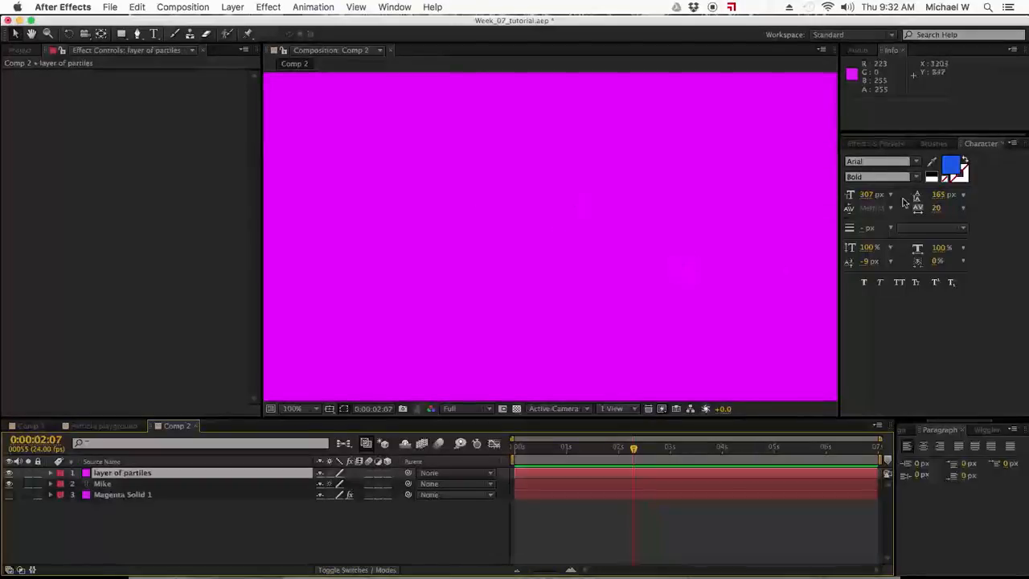
click(877, 144)
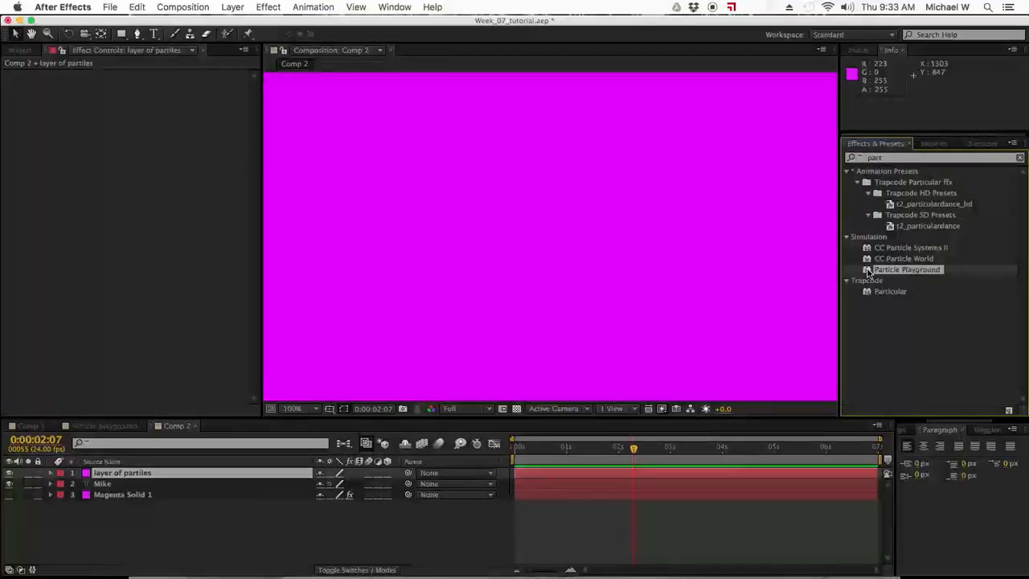
double_click(906, 269)
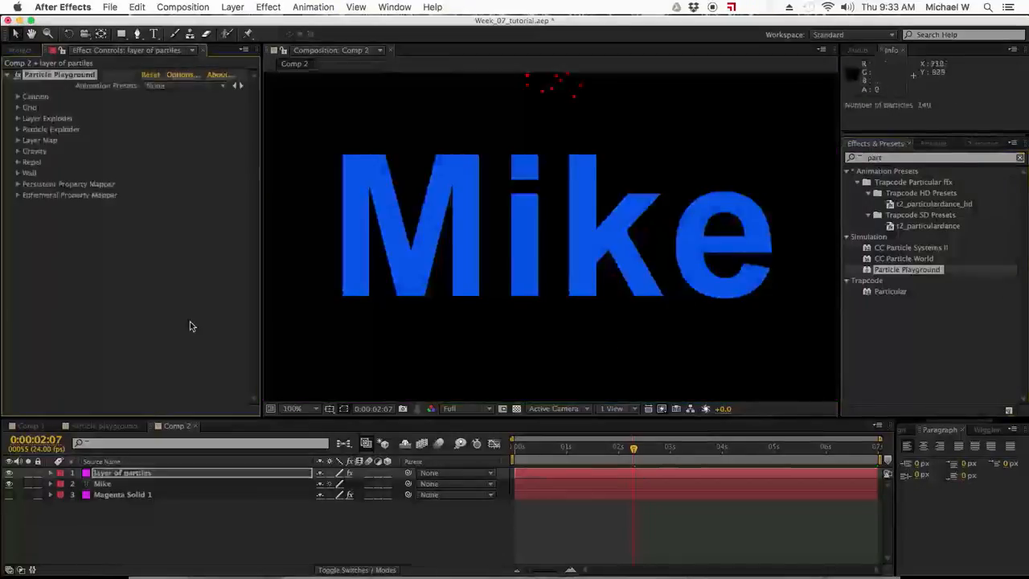
Assign the text layer as the Layer Map with an Absolute Time Offset Type, and hide the original text layer
click(19, 141)
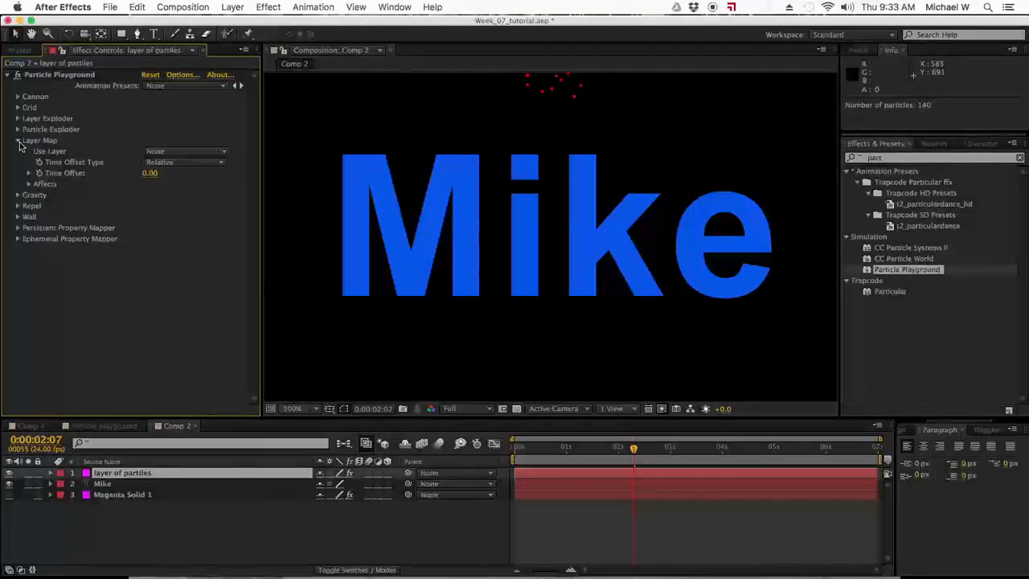
click(159, 153)
click(173, 197)
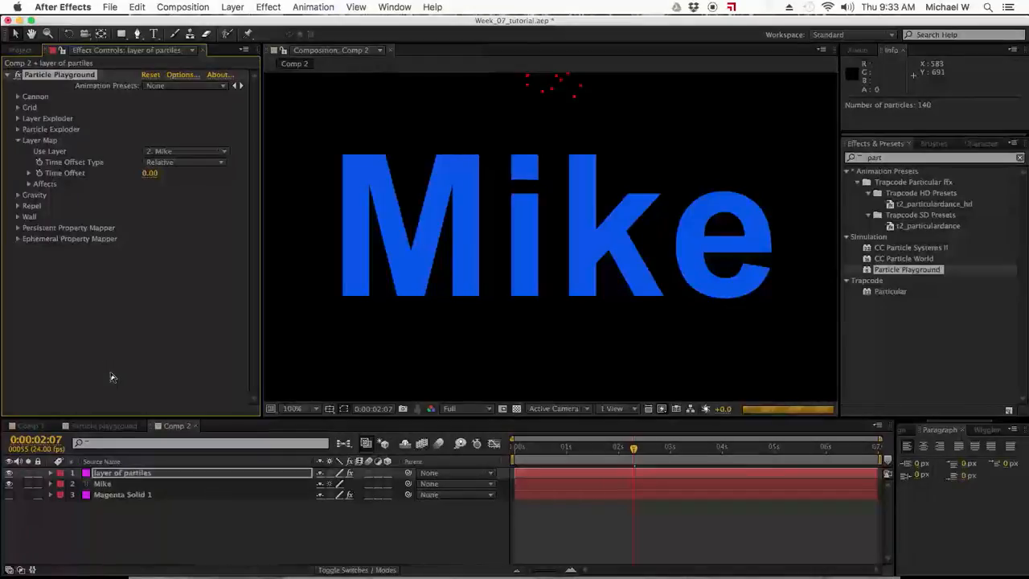
click(10, 484)
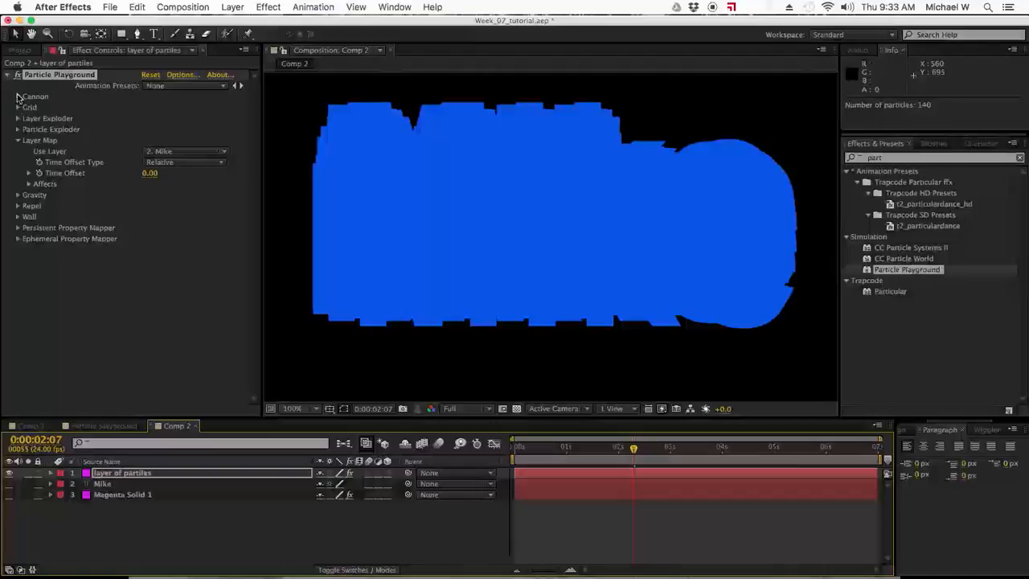
click(171, 164)
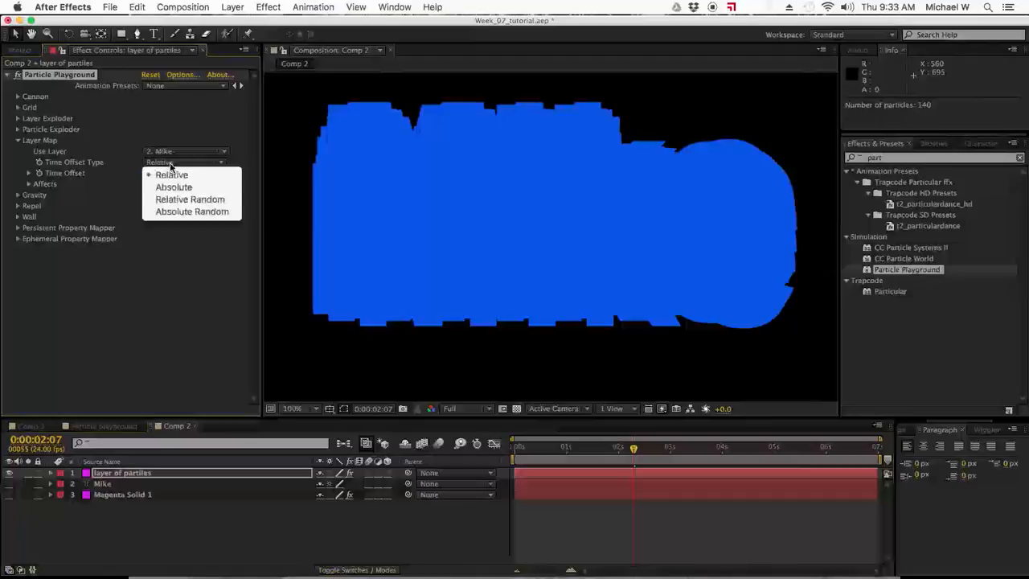
click(173, 187)
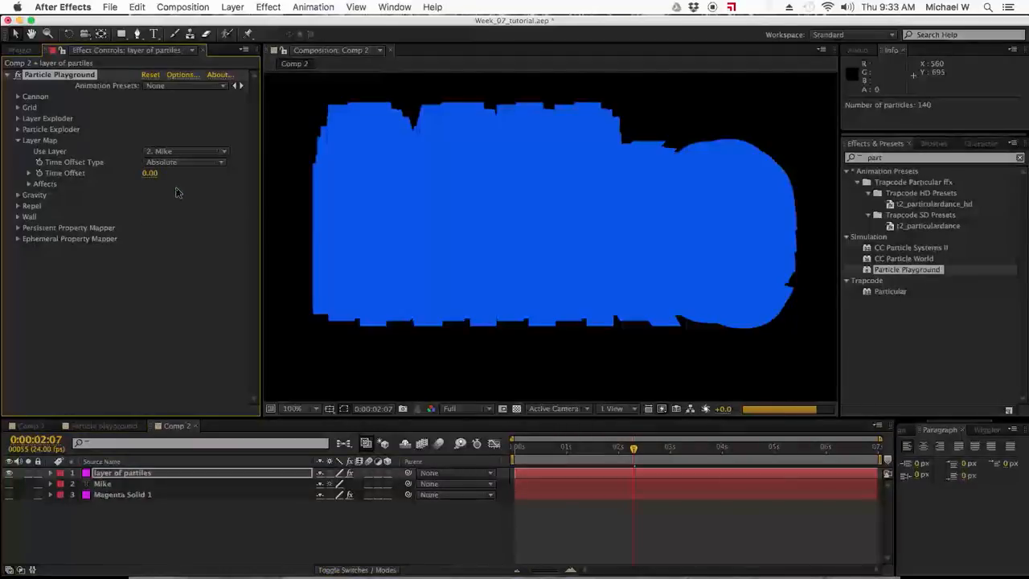
Set the Layer Map's Use Layer to None and choose the text layer as the Layer Exploder's Explode Layer
click(18, 118)
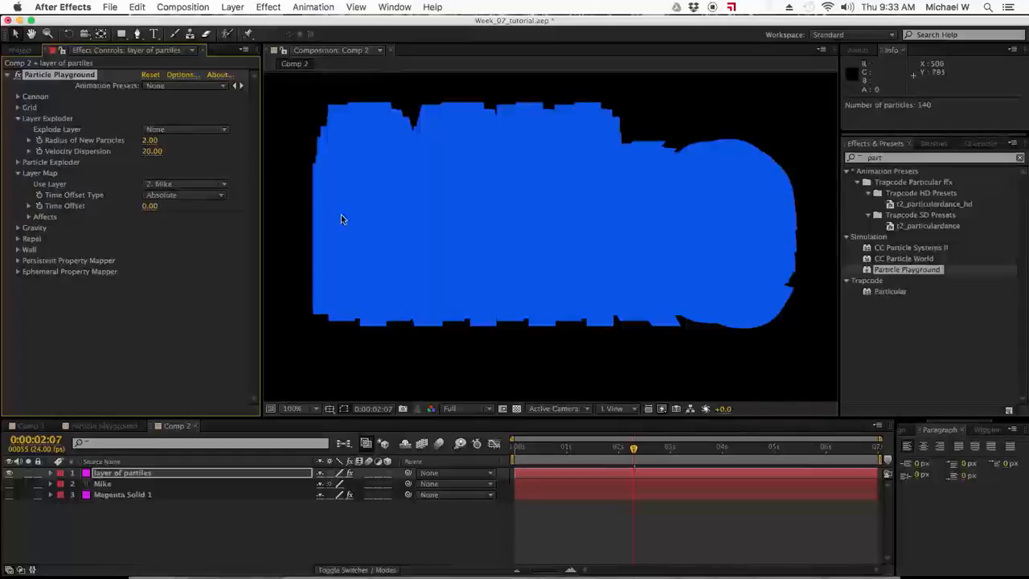
click(169, 184)
click(160, 197)
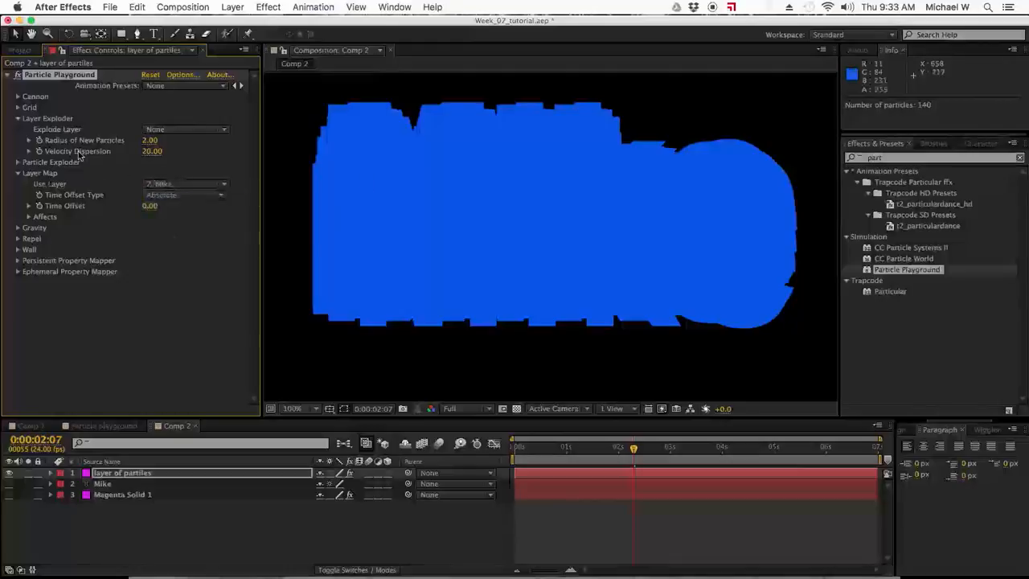
click(191, 131)
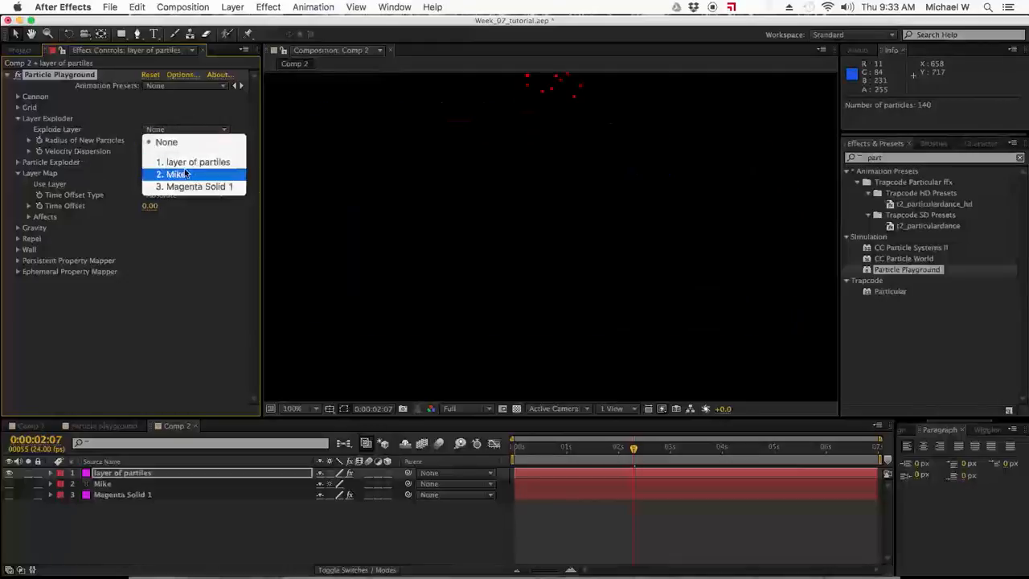
click(184, 169)
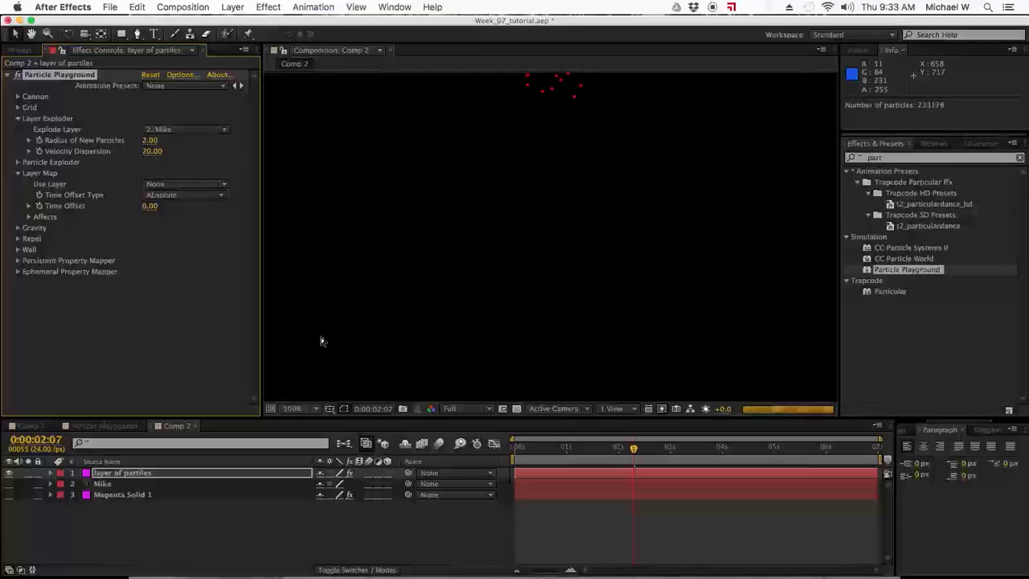
Reduce the composition preview resolution to Quarter
click(464, 410)
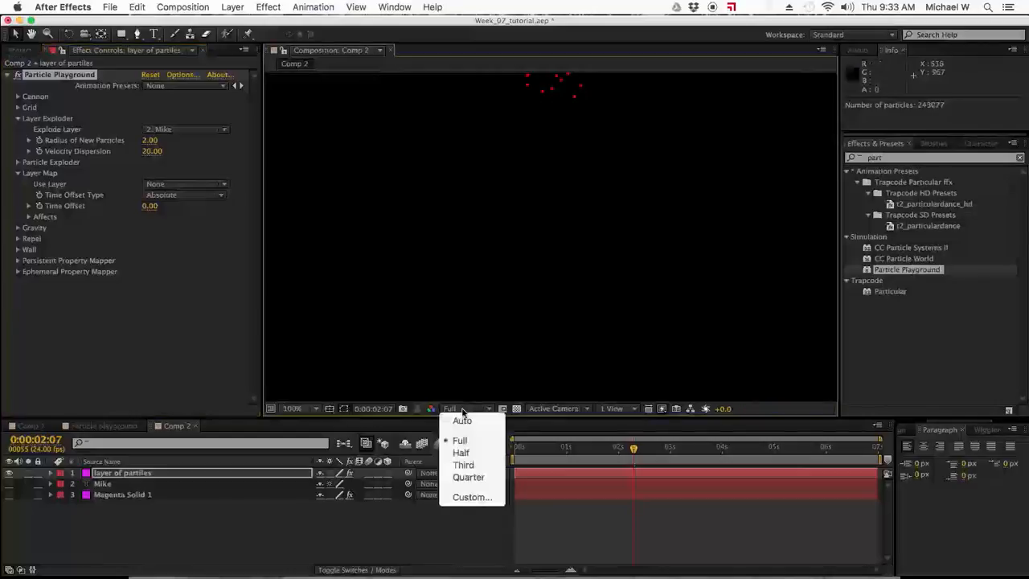
click(470, 477)
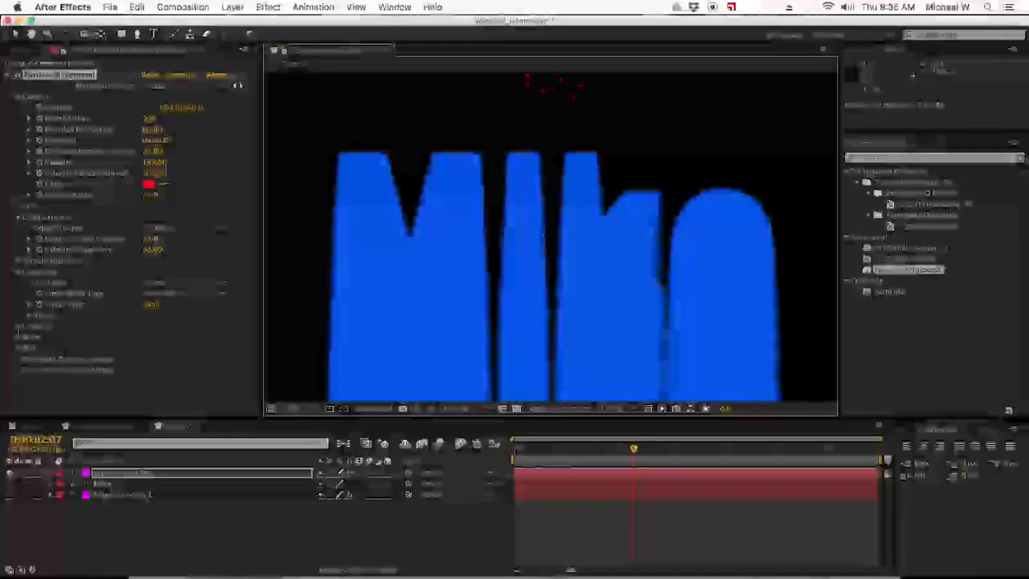
Set the Gravity Force of the Particle Playground effect to 0, with the Layer Map settings collapsed
click(18, 327)
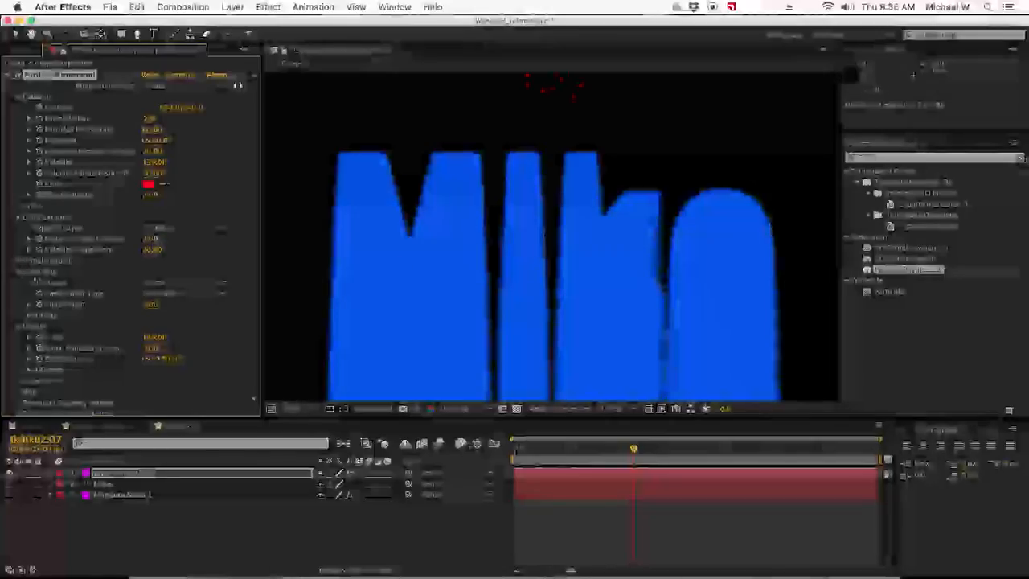
click(18, 273)
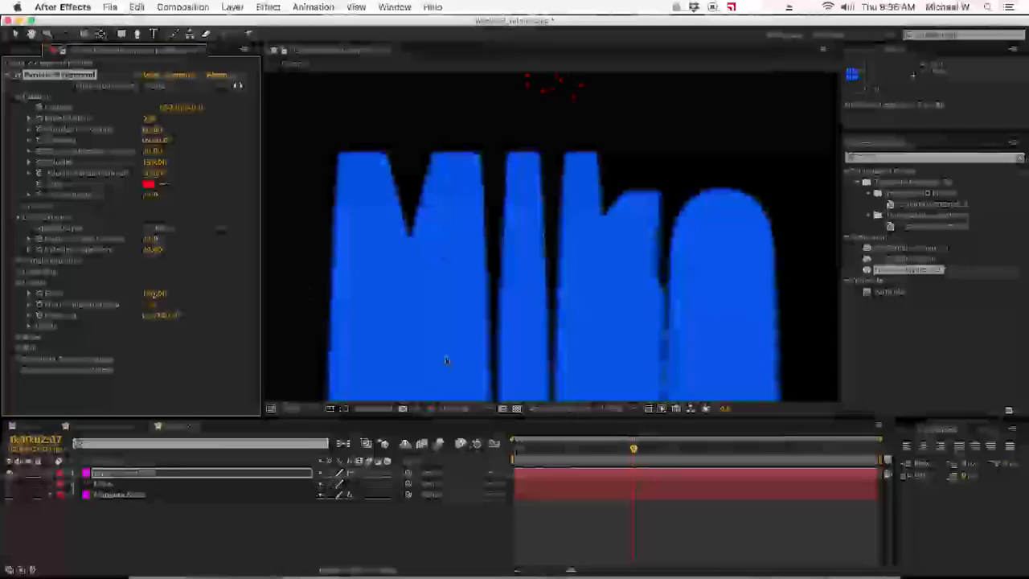
click(155, 294)
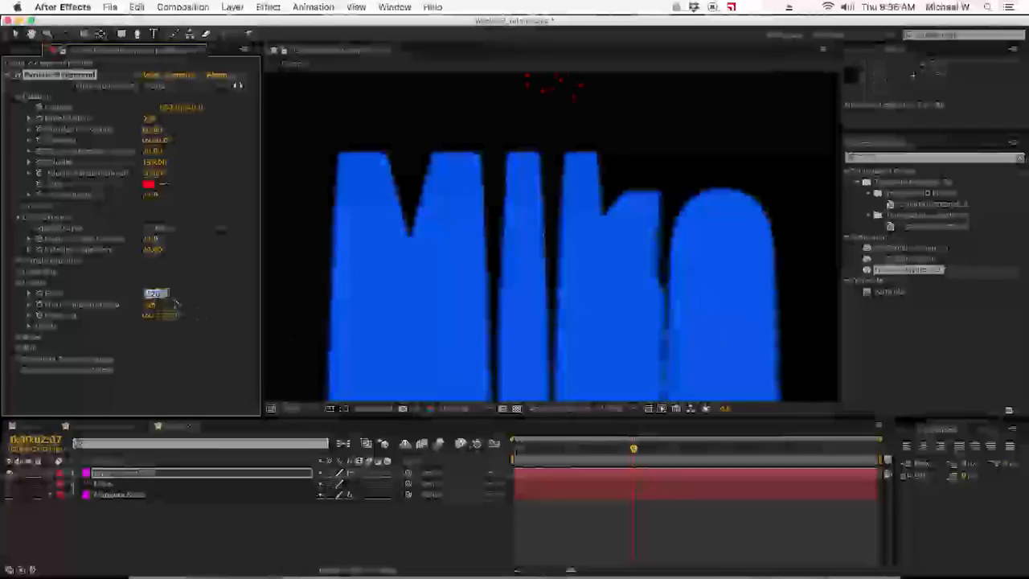
text(0)
key(Return)
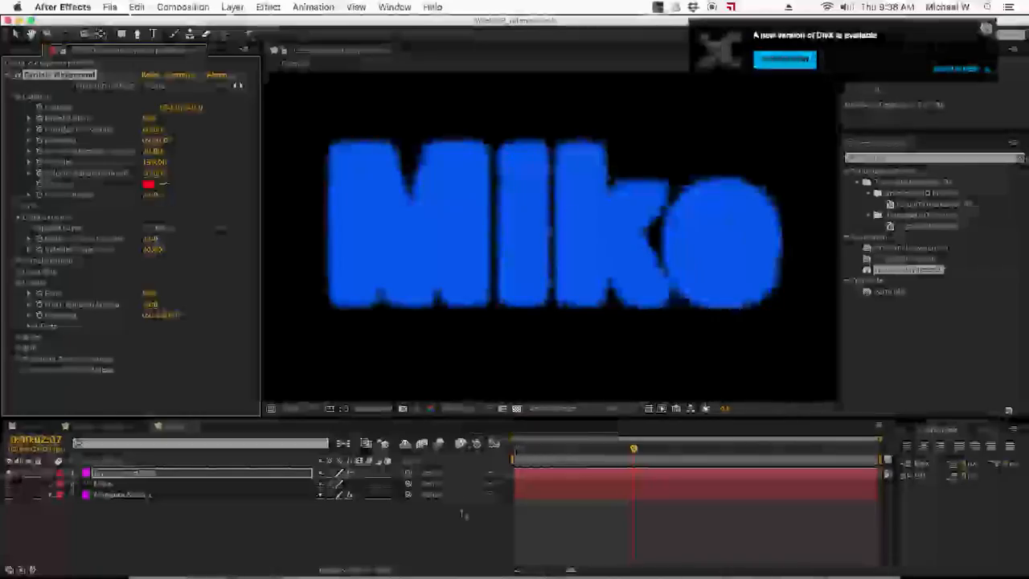
Dismiss the DivX update notification and deselect the particle layer
click(988, 29)
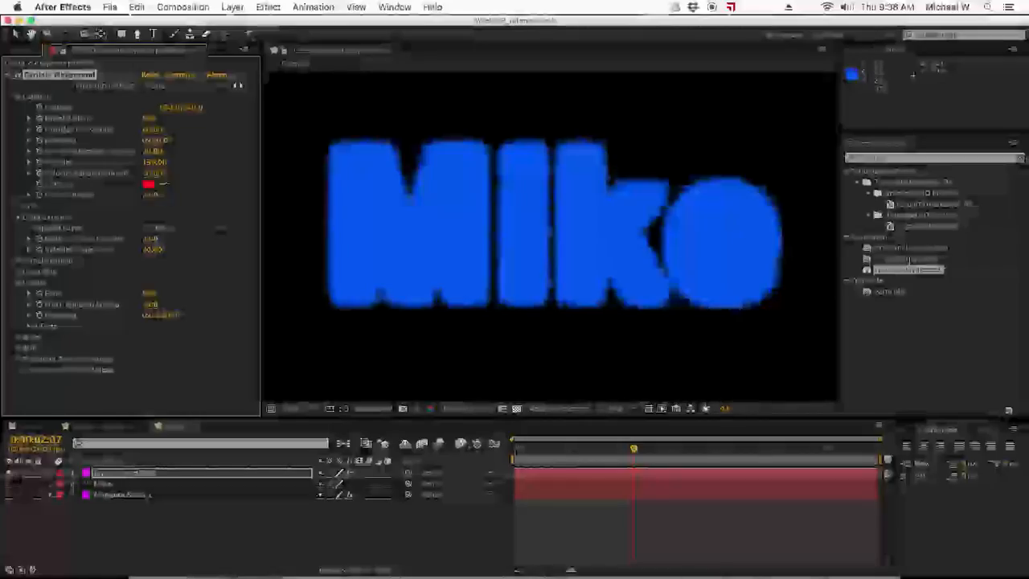
click(682, 531)
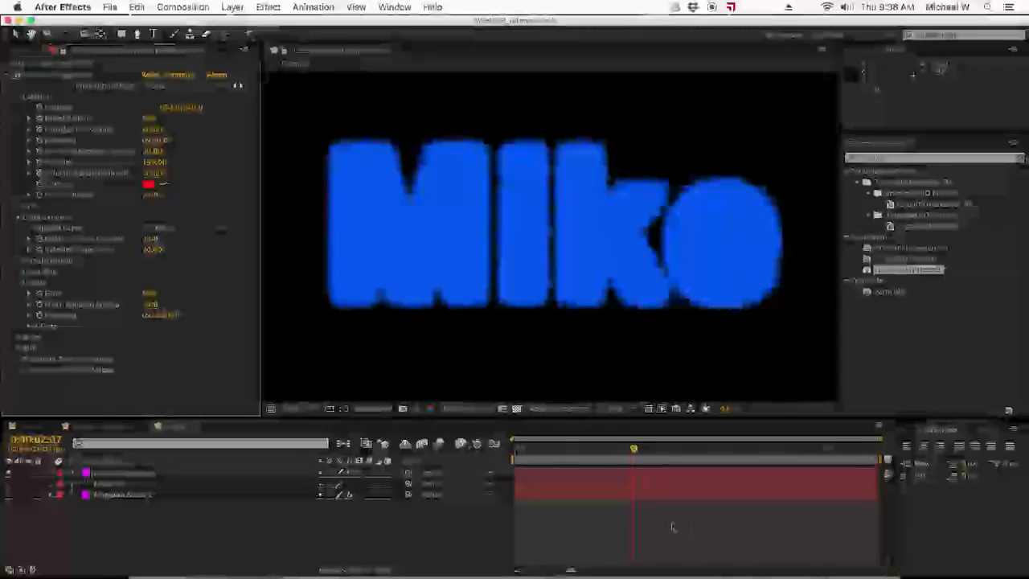